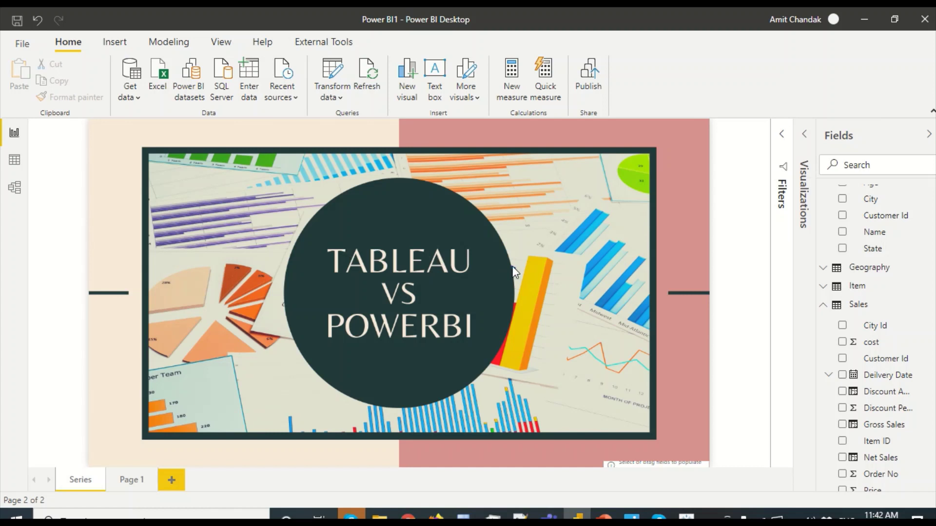
# Review the Discount Amount column's DAX formula, Sales[Gross Sales]*Sales[Discount Percent]/100.0.
pyautogui.click(883, 410)
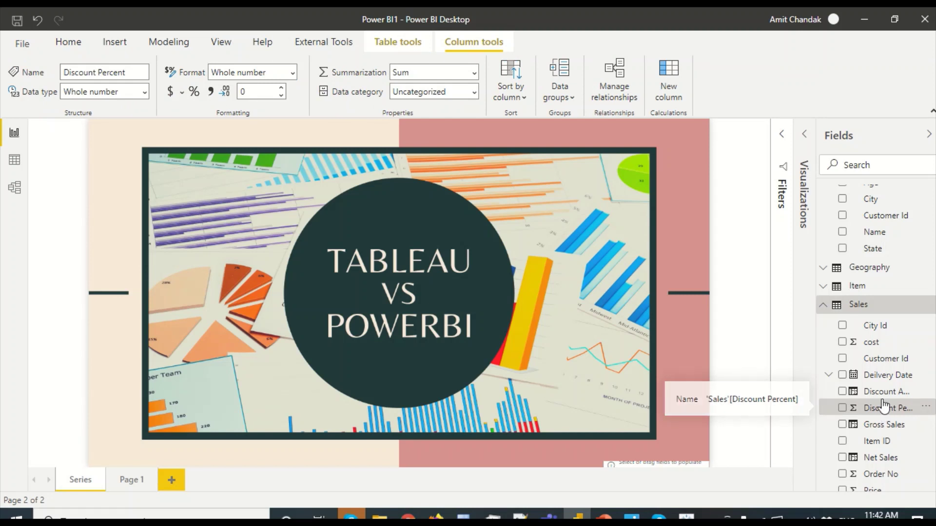
pyautogui.click(885, 393)
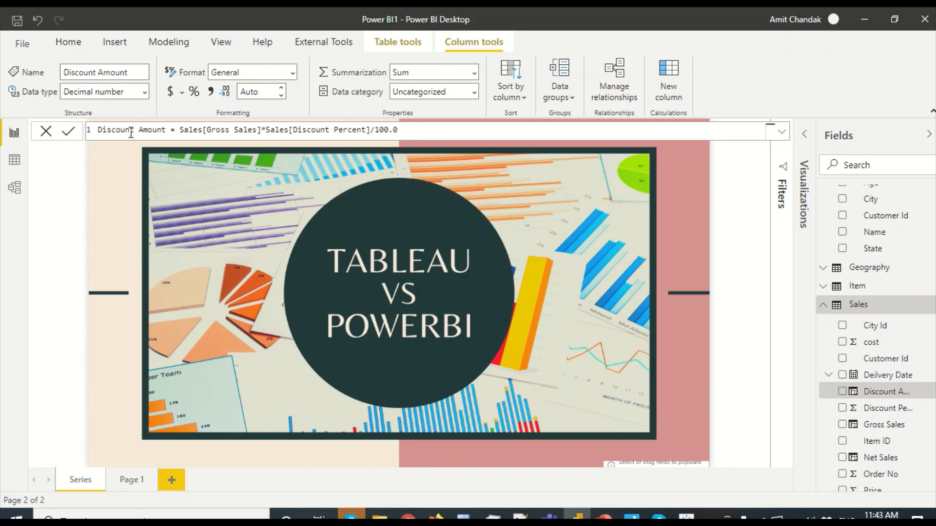
pyautogui.doubleClick(116, 132)
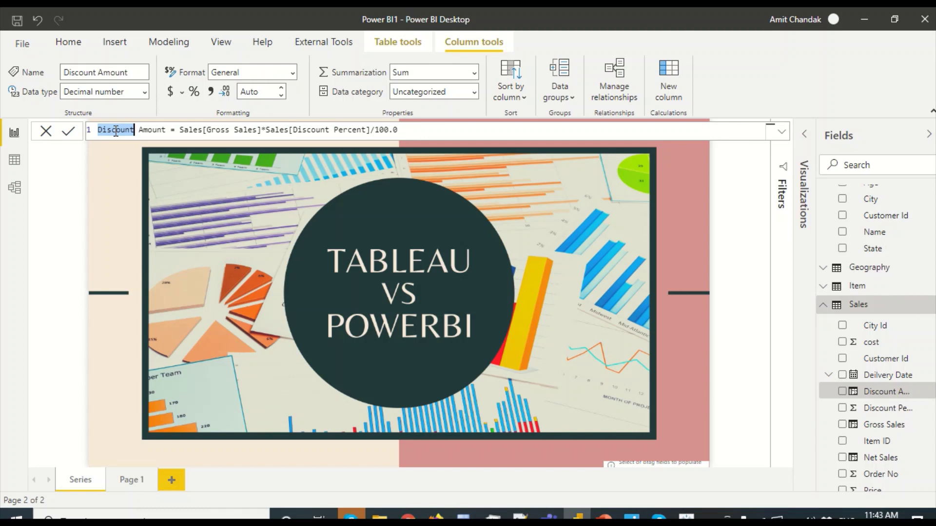
pyautogui.write('Discoun')
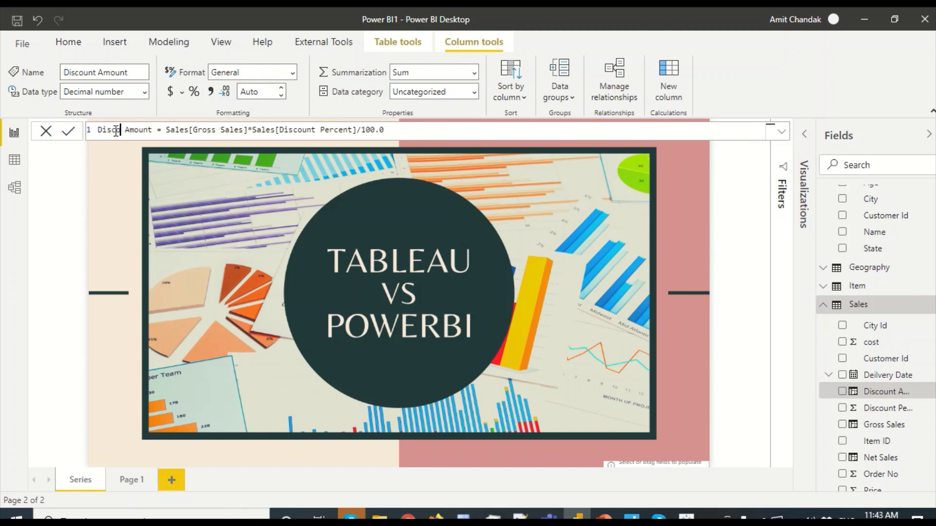
pyautogui.write('t')
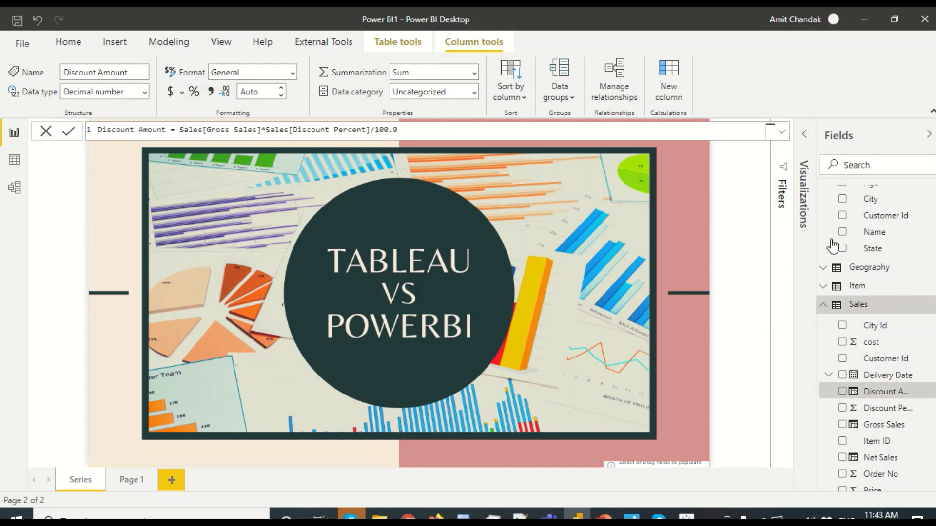
# Collapse the Customer table's fields and re-expand the Sales table's field list.
pyautogui.scroll(1, 831, 259)
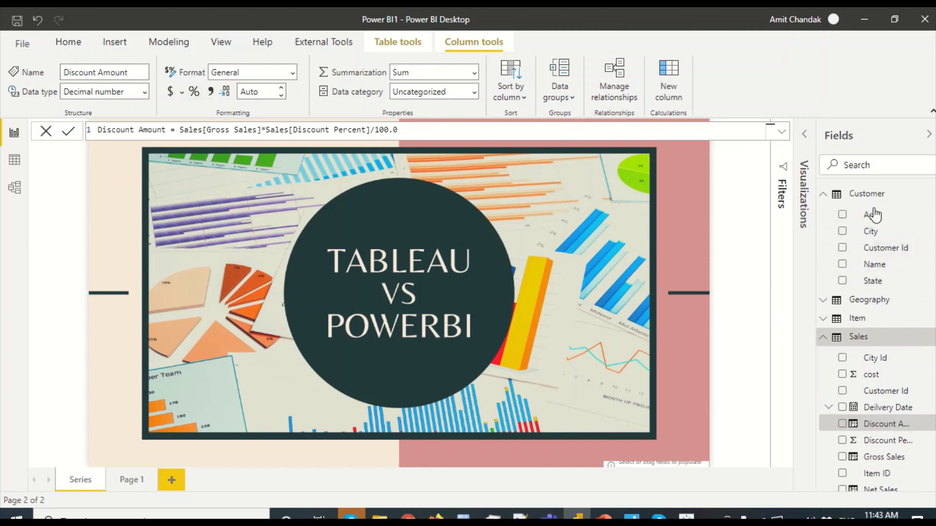
pyautogui.click(831, 198)
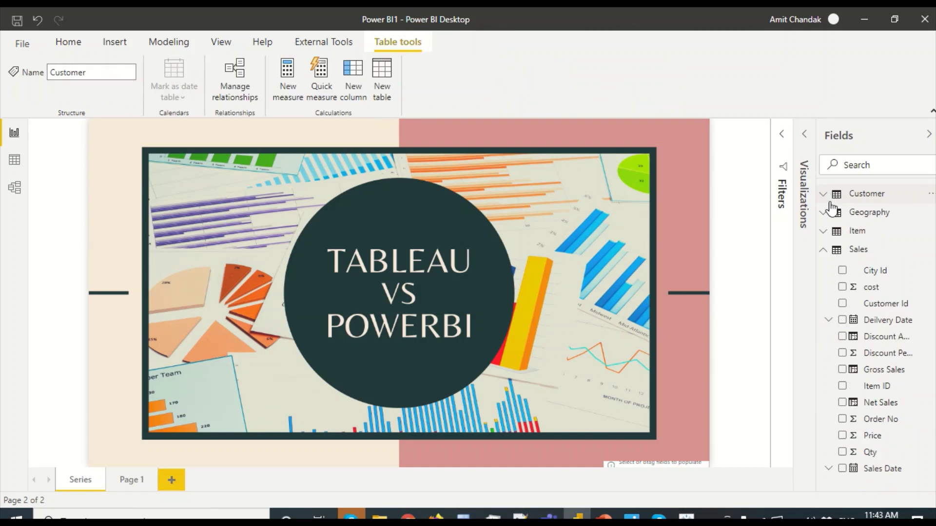
pyautogui.click(858, 253)
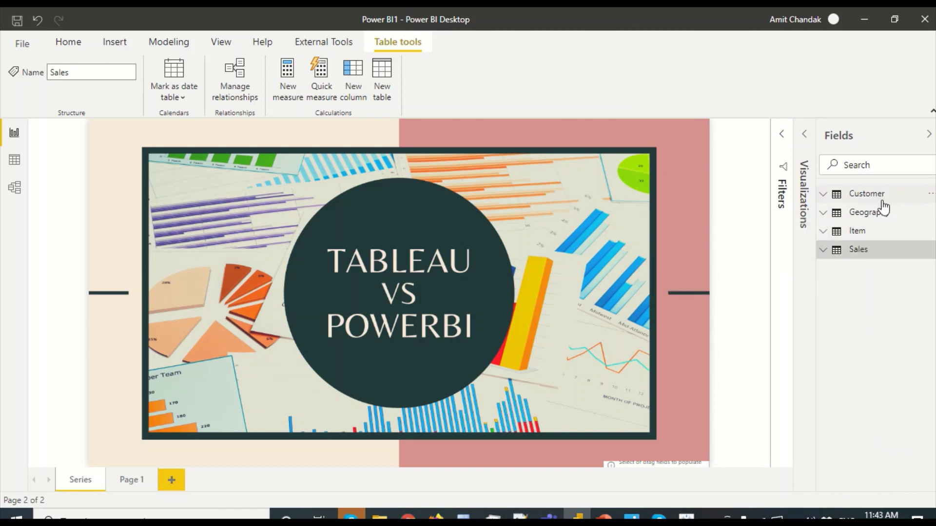
pyautogui.moveTo(897, 257)
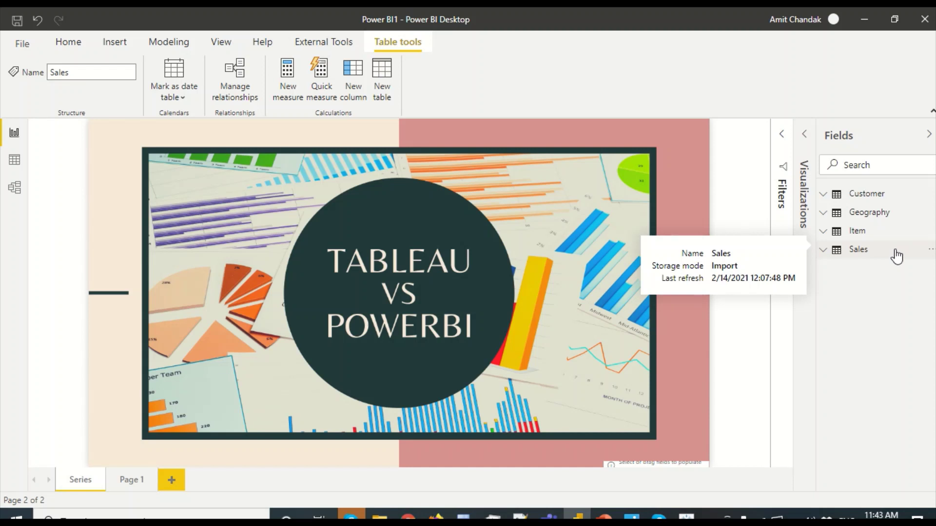
pyautogui.click(869, 253)
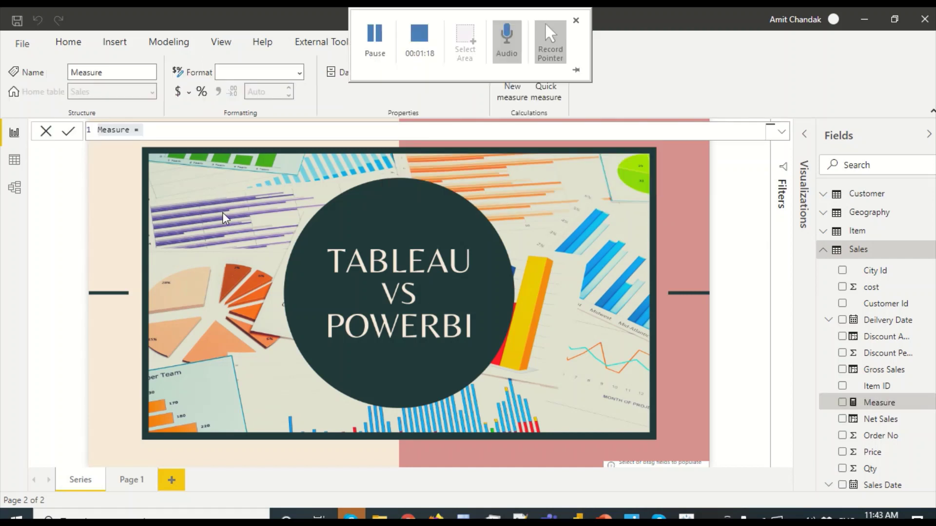
# Rename the new measure from Measure to Discount %.
pyautogui.click(163, 134)
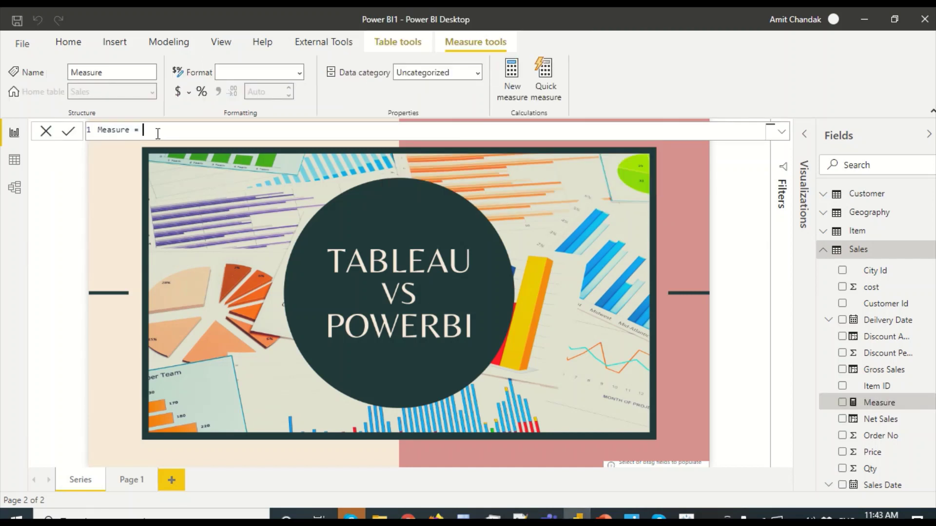
pyautogui.doubleClick(117, 131)
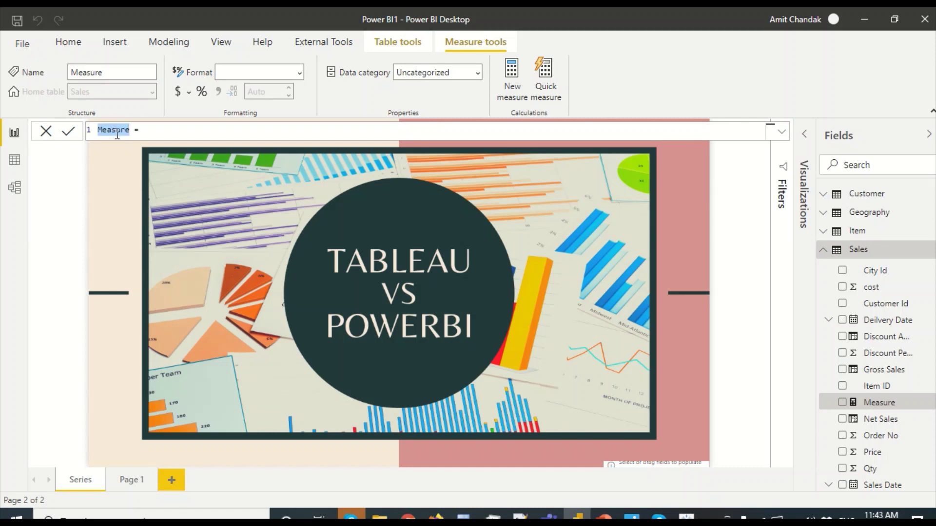
pyautogui.write('Dic')
pyautogui.press('BackSpace')
pyautogui.write('scount %')
# Enter and commit the formula Divide(sum(Sales[Discount Amount]),sum(Sales[Gross Sales])).
pyautogui.press('End')
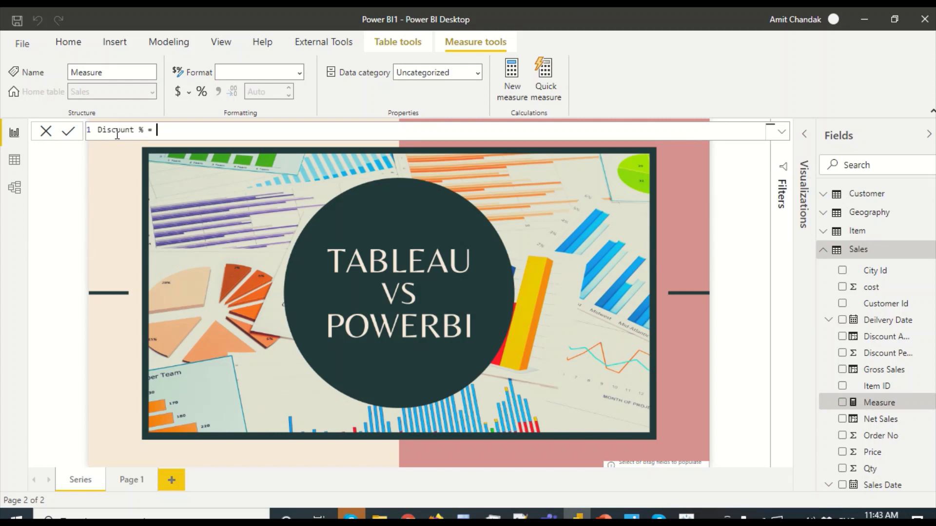
pyautogui.write('Divide')
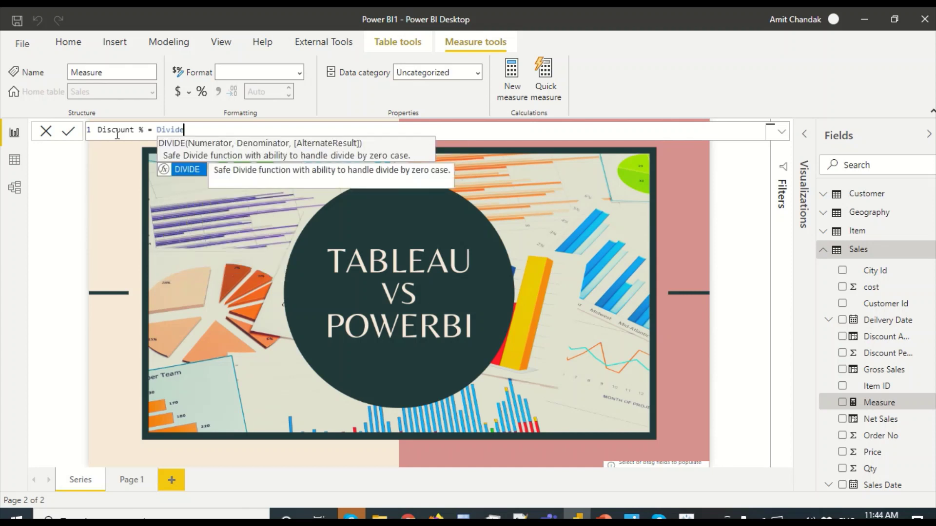
pyautogui.write('(')
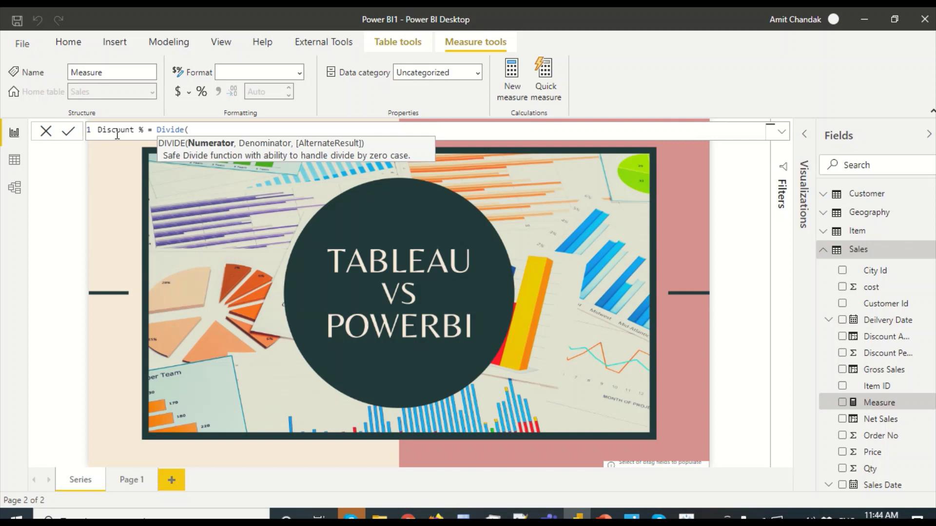
pyautogui.write('sum')
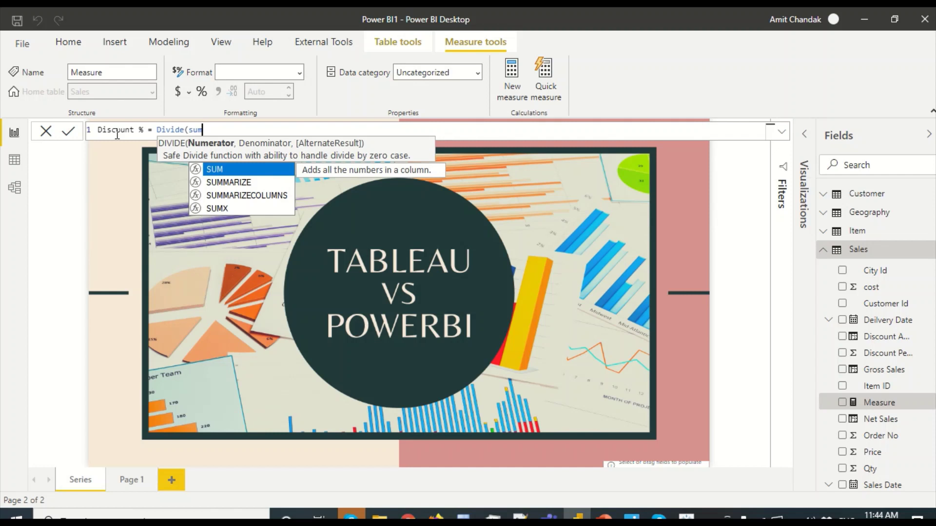
pyautogui.write('(')
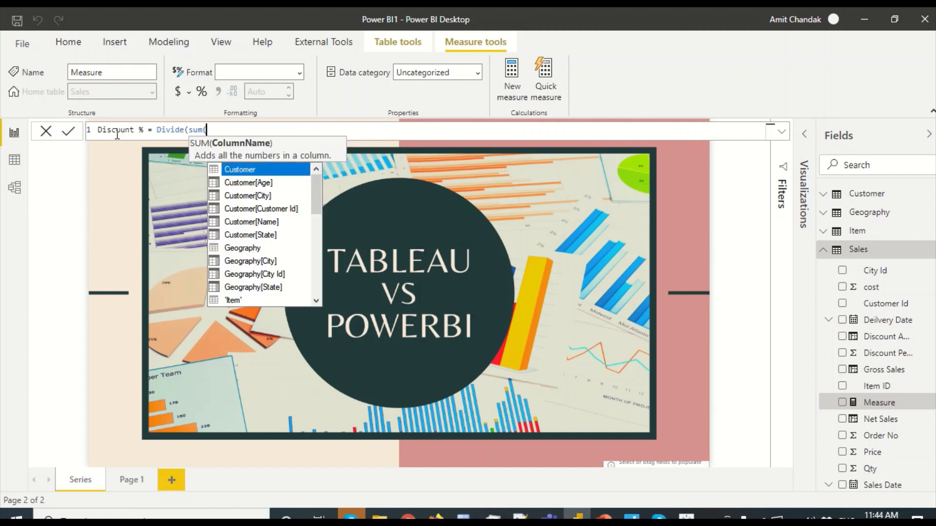
pyautogui.write('dis')
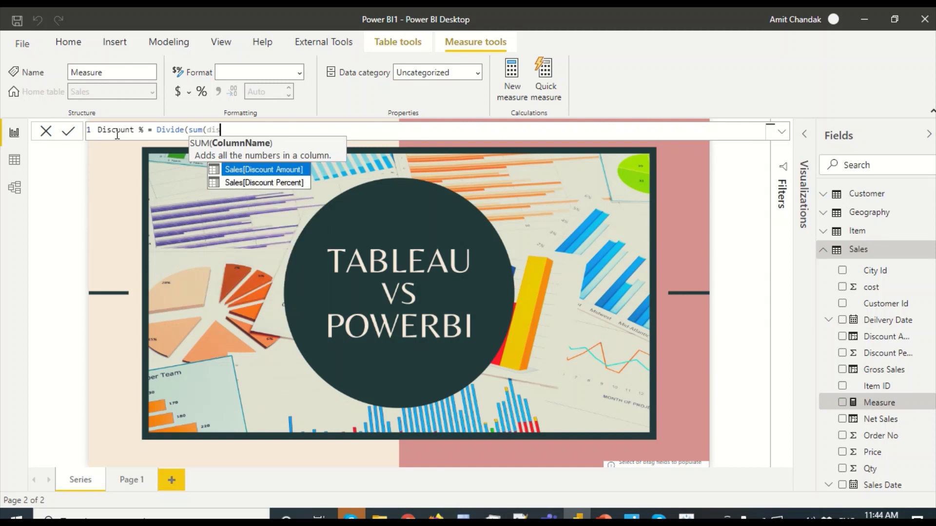
pyautogui.press('Tab')
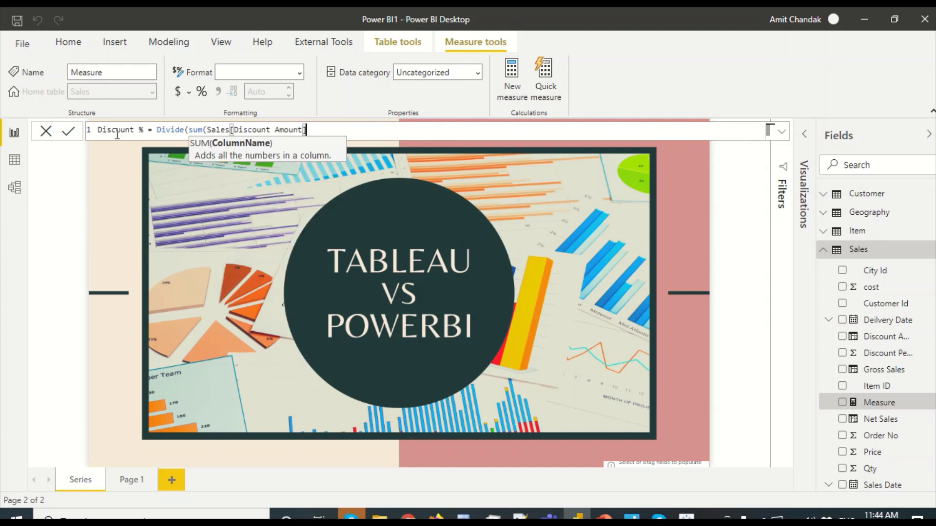
pyautogui.write('),s')
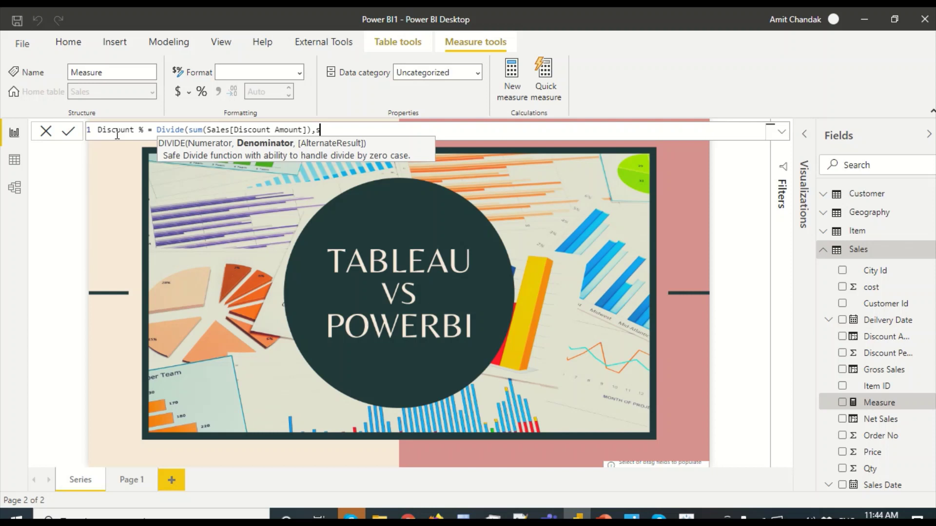
pyautogui.write('um(')
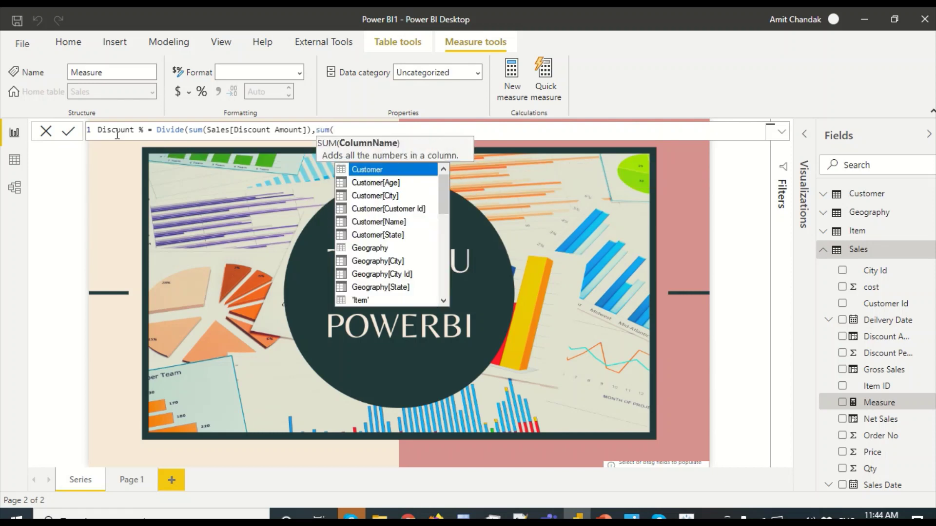
pyautogui.write('gor')
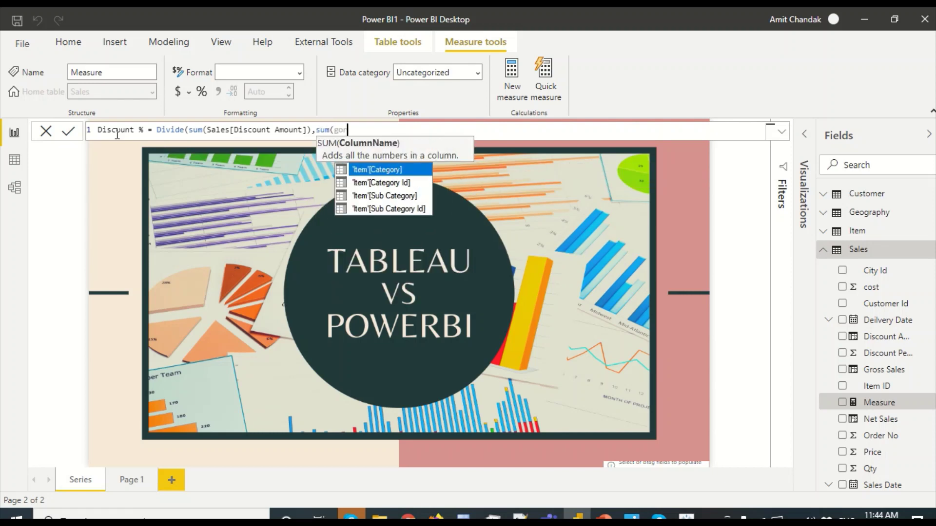
pyautogui.press('BackSpace')
pyautogui.press('BackSpace')
pyautogui.write('ro')
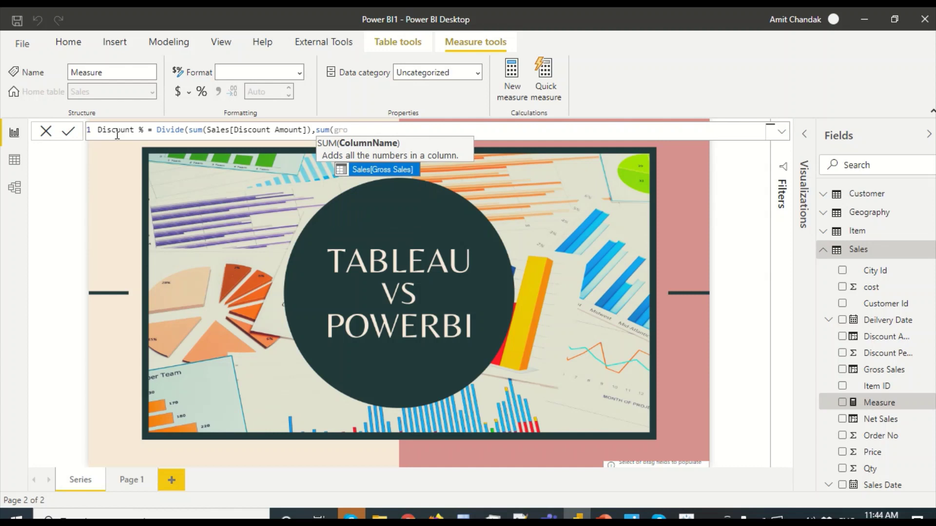
pyautogui.press('Tab')
pyautogui.write('))')
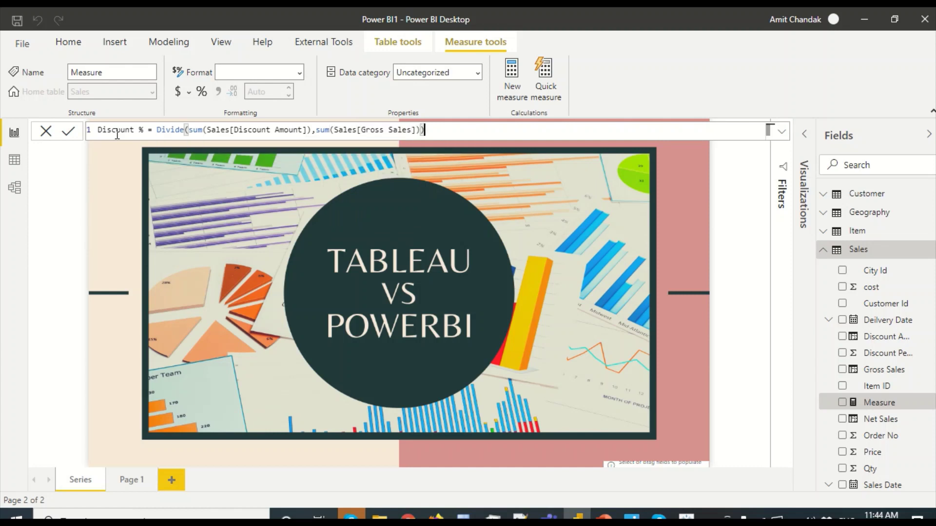
pyautogui.press('Return')
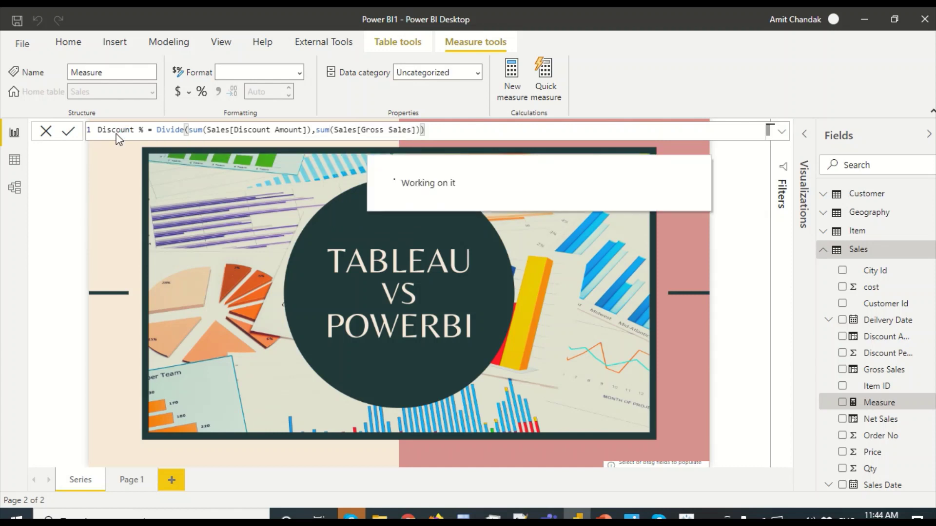
# Add a new report page with an empty table visual at the top-left.
pyautogui.click(175, 480)
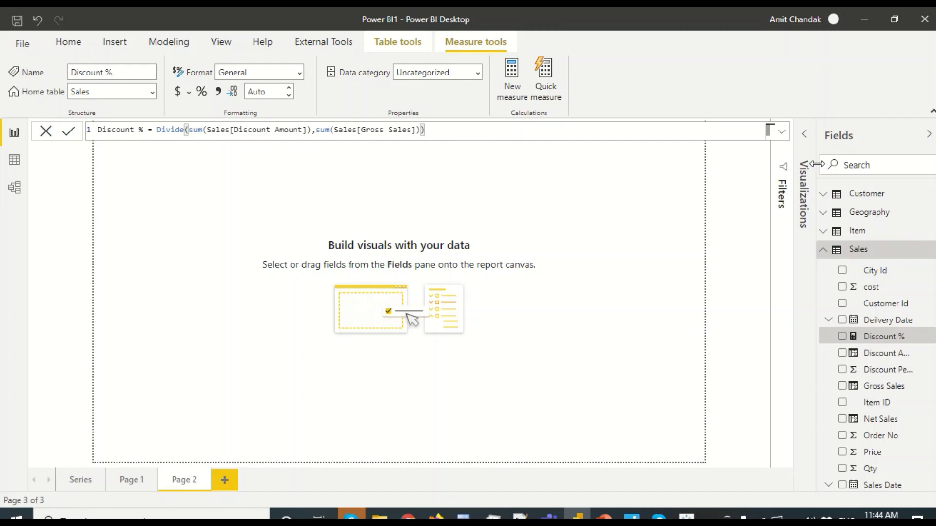
pyautogui.click(805, 141)
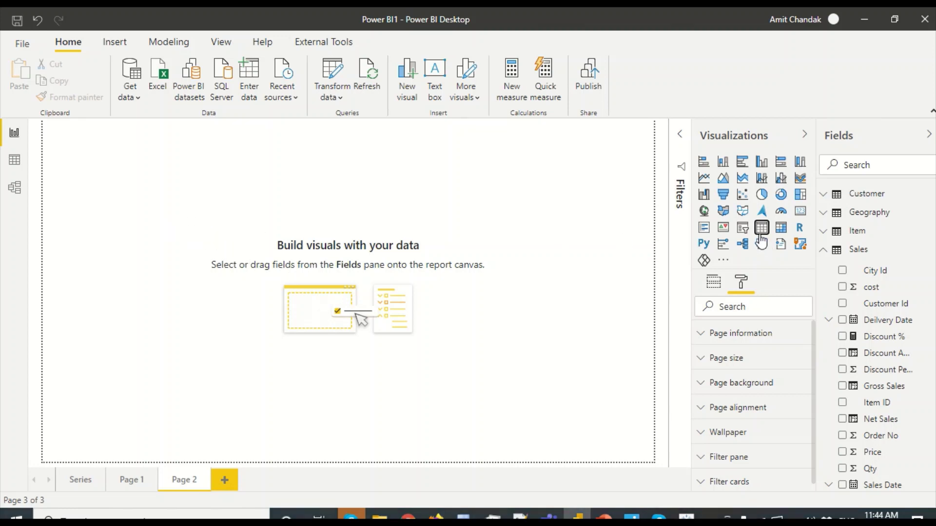
pyautogui.moveTo(402, 258); pyautogui.dragTo(174, 248)
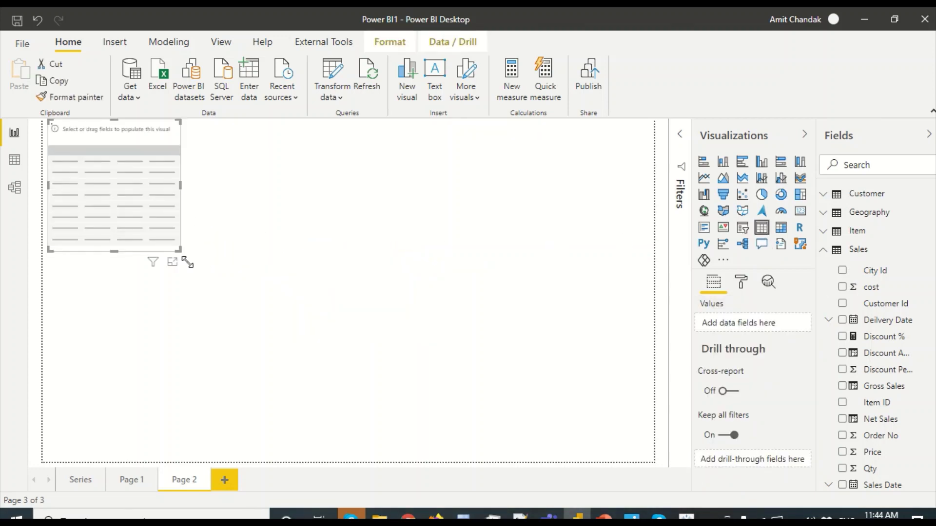
# Add Category, Discount % and Brand as columns of the table.
pyautogui.click(864, 233)
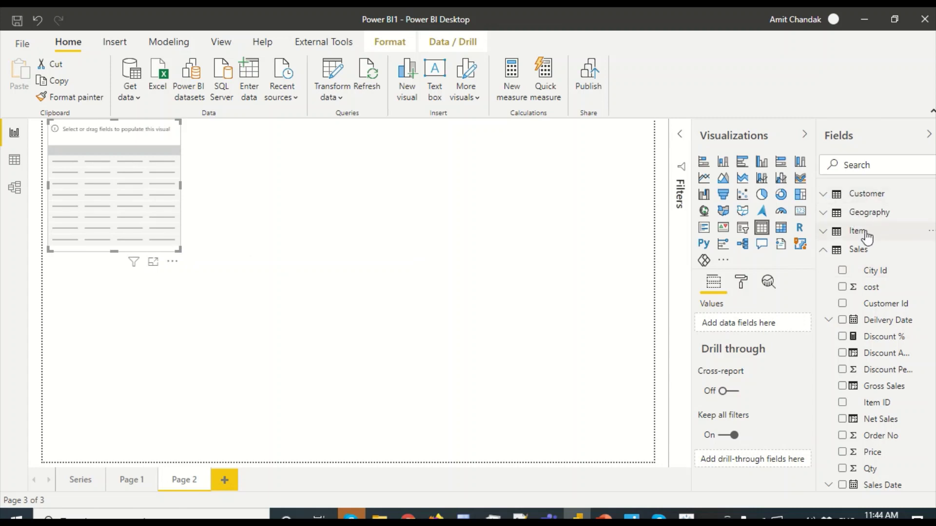
pyautogui.moveTo(886, 287); pyautogui.dragTo(132, 193)
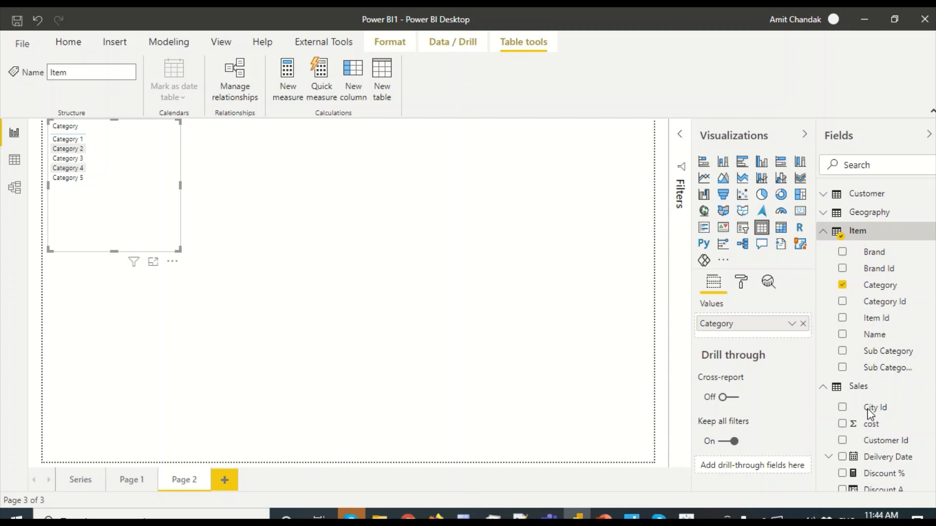
pyautogui.scroll(-3, 878, 371)
pyautogui.moveTo(878, 332); pyautogui.dragTo(155, 263)
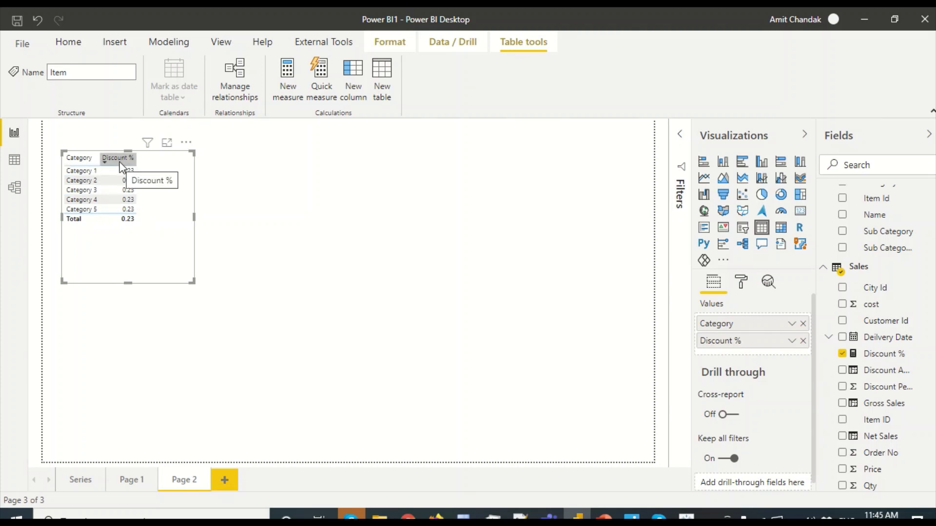
pyautogui.scroll(2, 875, 248)
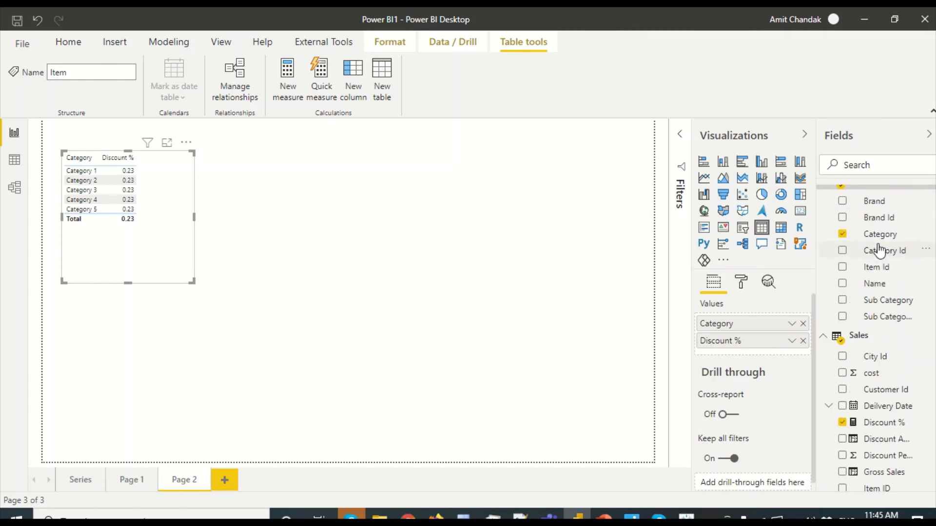
pyautogui.moveTo(880, 204); pyautogui.dragTo(126, 254)
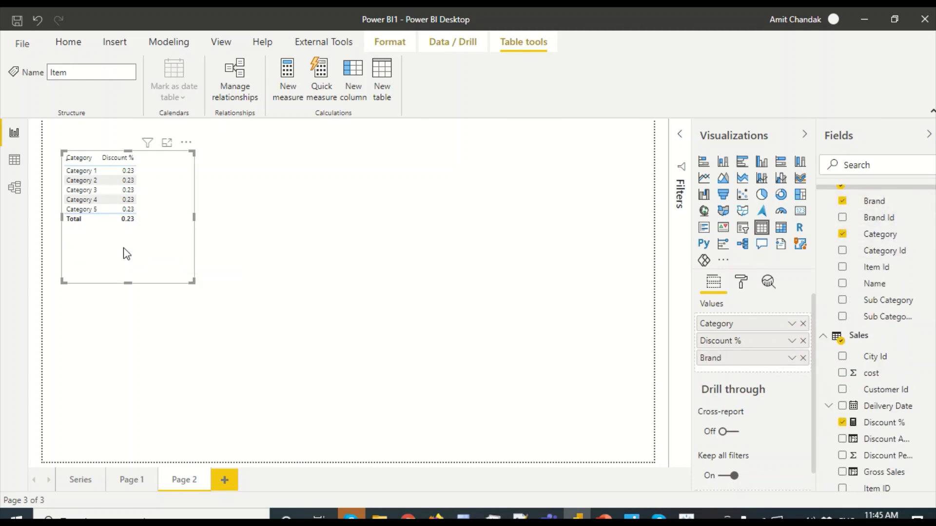
# Remove Category from the table and move Brand ahead of Discount %.
pyautogui.scroll(-5, 169, 225)
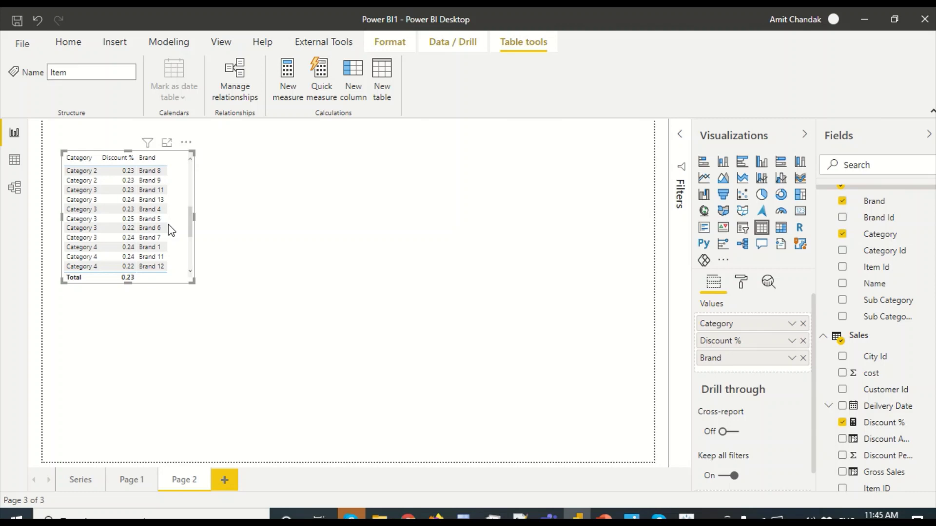
pyautogui.scroll(5, 169, 229)
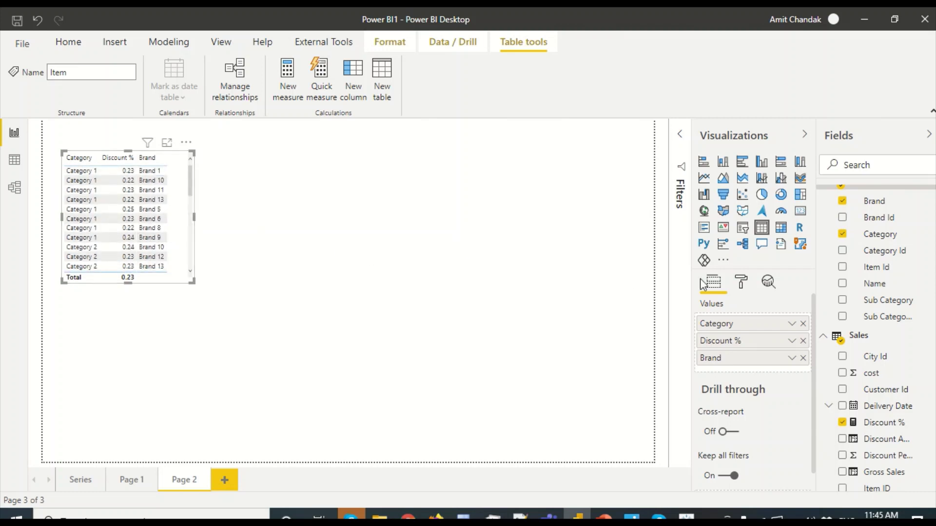
pyautogui.click(802, 325)
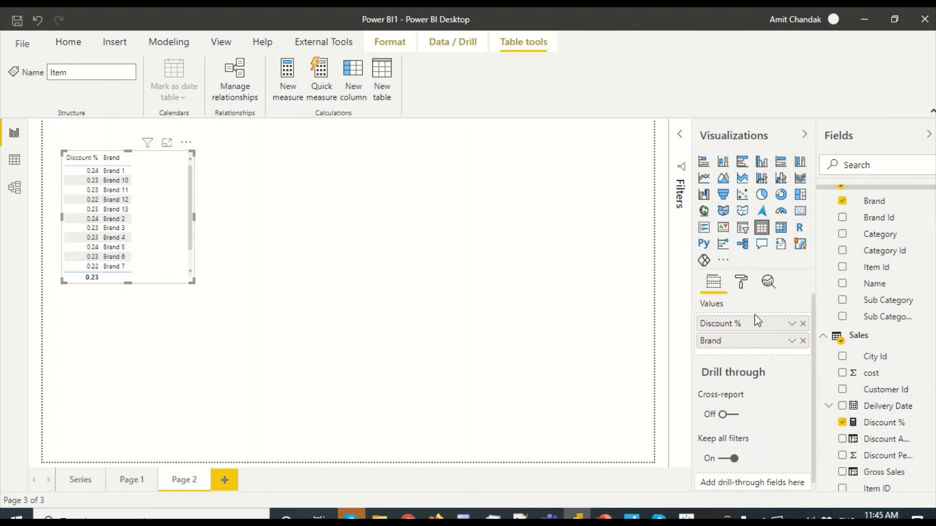
pyautogui.moveTo(754, 352); pyautogui.dragTo(751, 327)
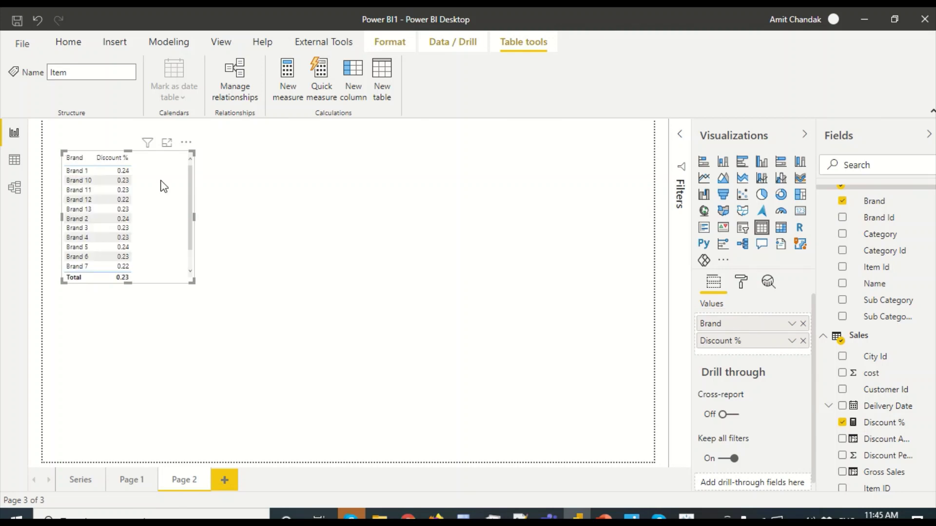
pyautogui.scroll(-1, 154, 215)
pyautogui.scroll(1, 154, 215)
# In Tableau, create a calculated field from Discount Percent named Discount %.
pyautogui.click(686, 514)
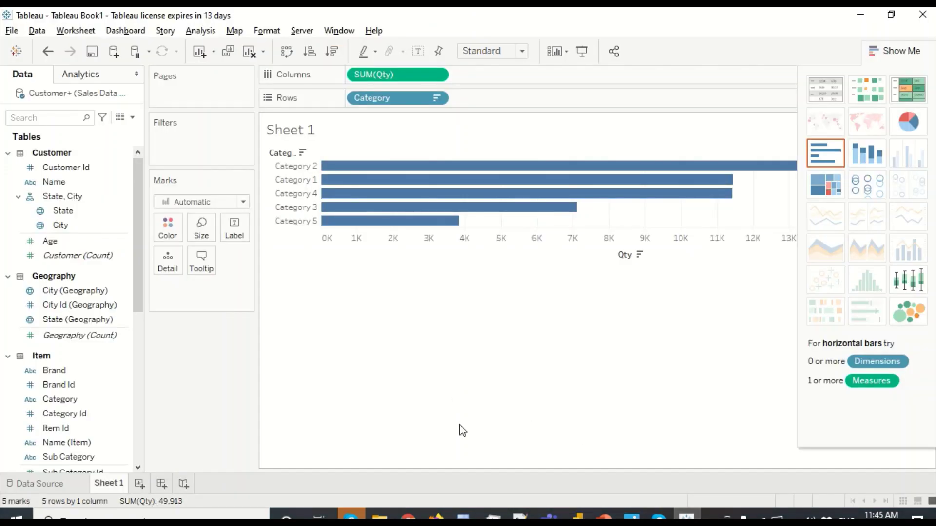
pyautogui.scroll(-1, 133, 336)
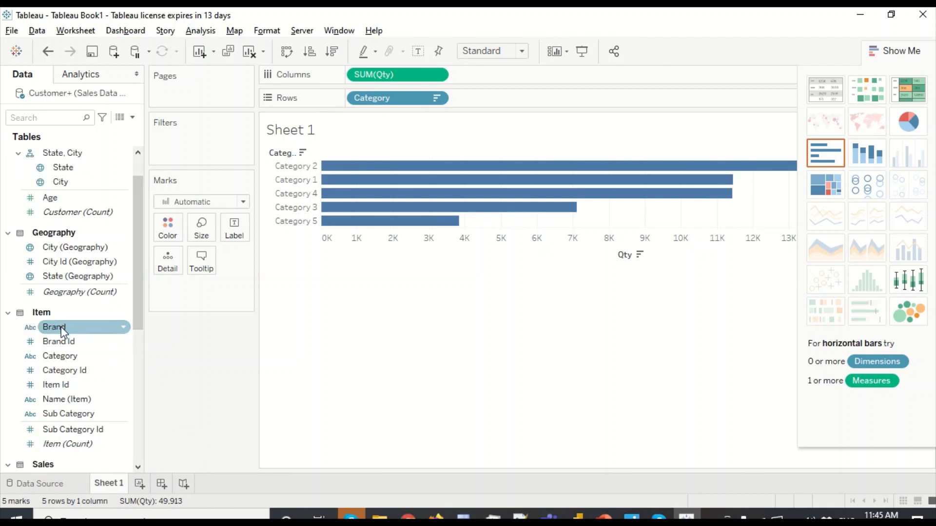
pyautogui.scroll(1, 77, 314)
pyautogui.scroll(-3, 78, 315)
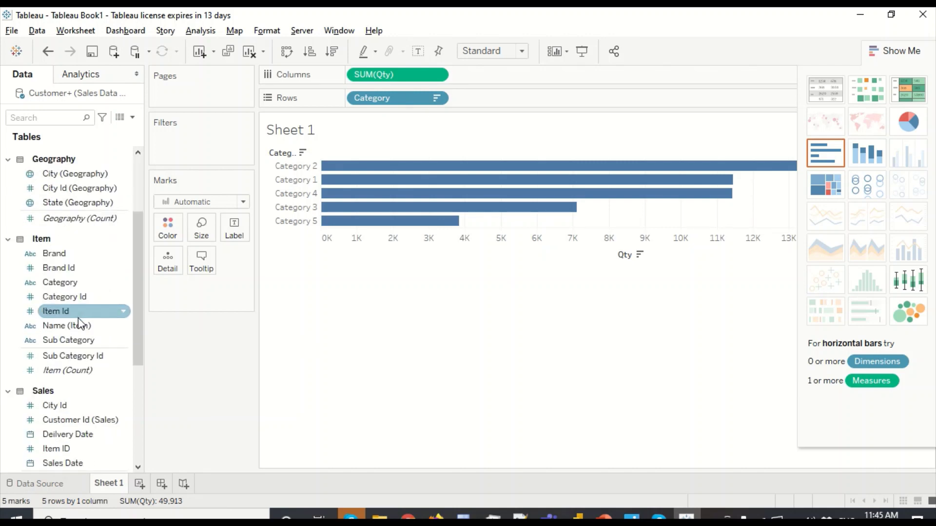
pyautogui.scroll(-5, 71, 342)
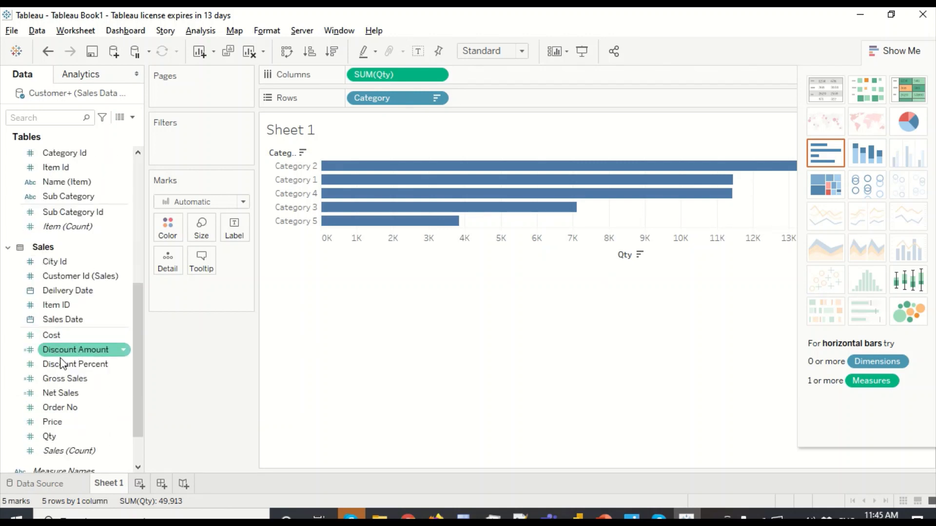
pyautogui.click(60, 368)
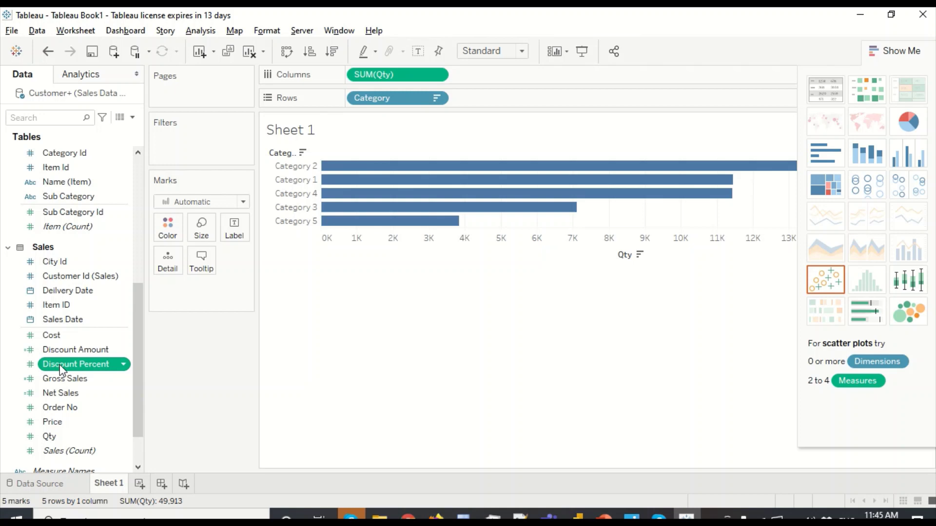
pyautogui.rightClick(111, 365)
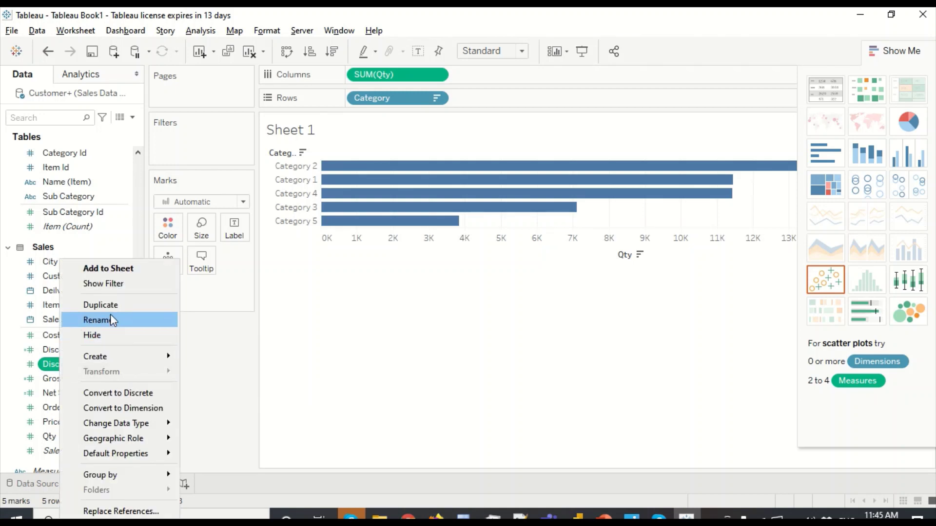
pyautogui.moveTo(114, 355)
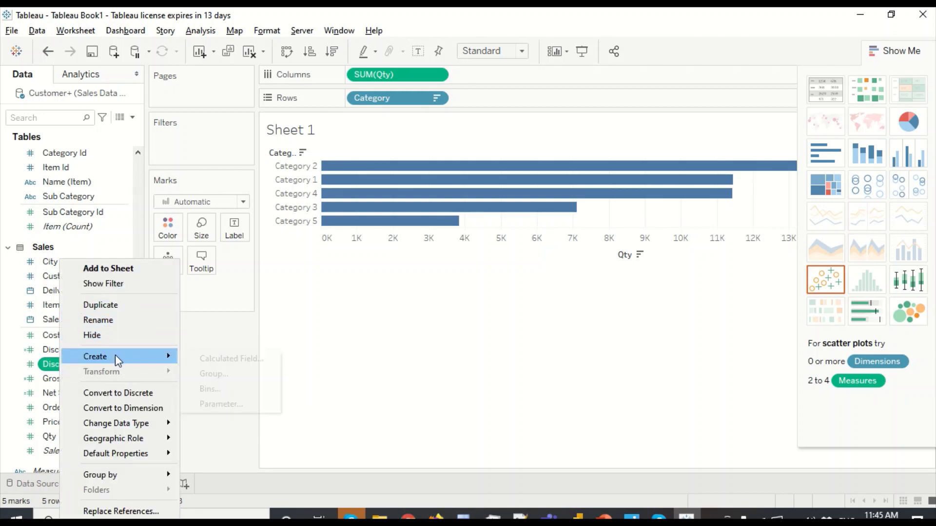
pyautogui.click(217, 360)
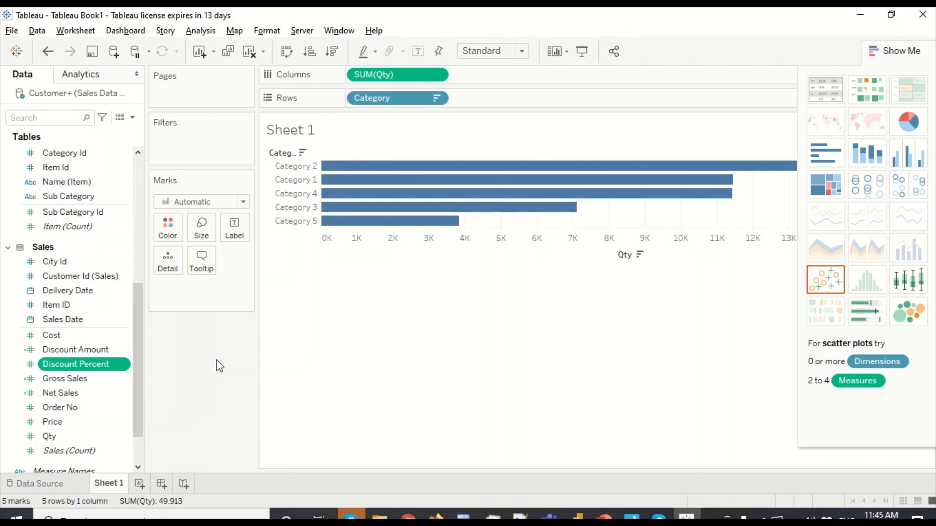
pyautogui.click(412, 192)
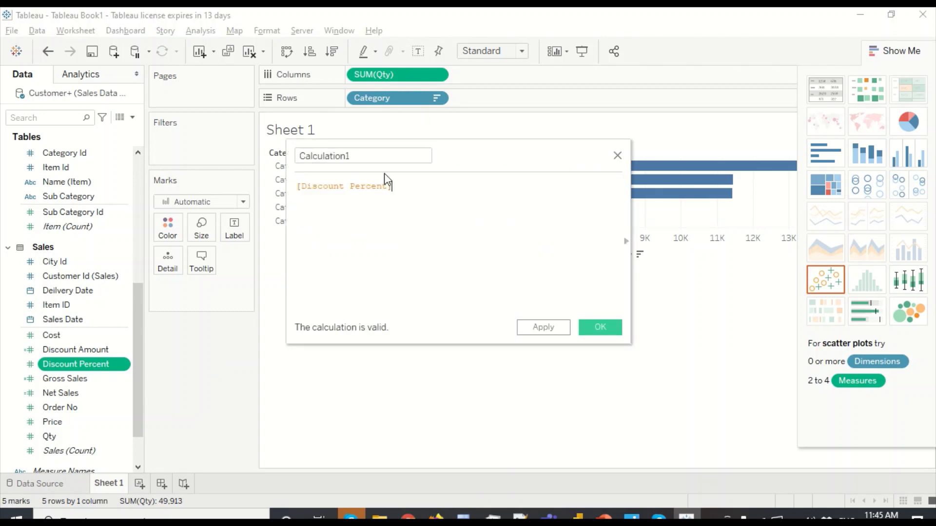
pyautogui.moveTo(385, 156); pyautogui.dragTo(262, 167)
pyautogui.write('D')
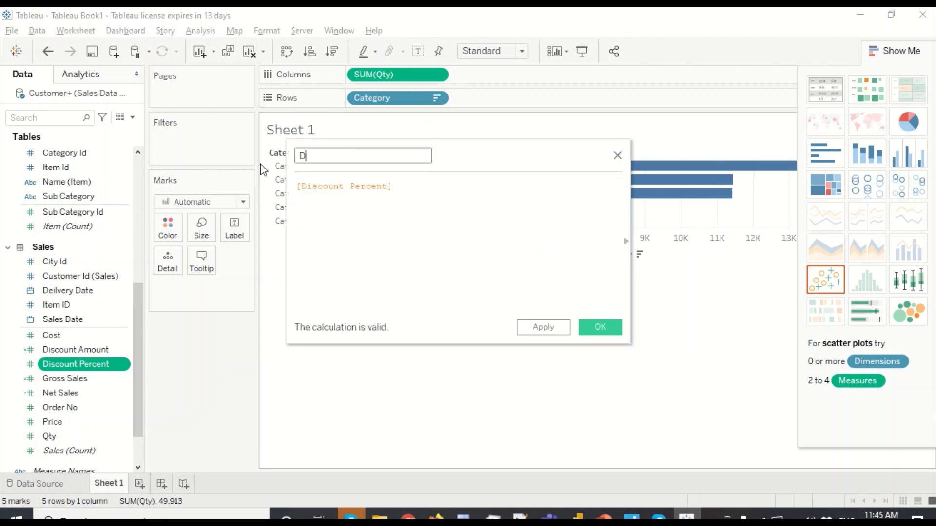
pyautogui.write('iscount %')
# Replace its formula with SUM([Discount Amount])/SUM([Gross Sales]).
pyautogui.moveTo(411, 186); pyautogui.dragTo(299, 182)
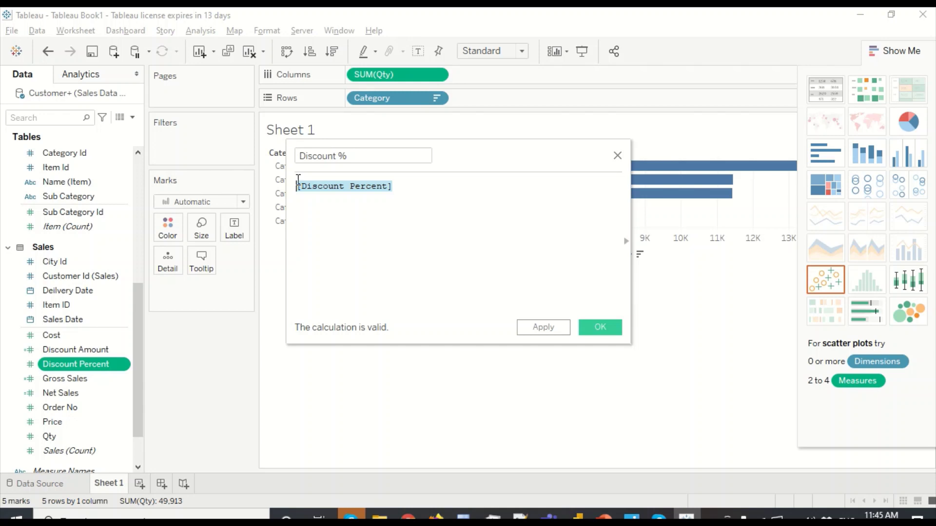
pyautogui.write('sum(')
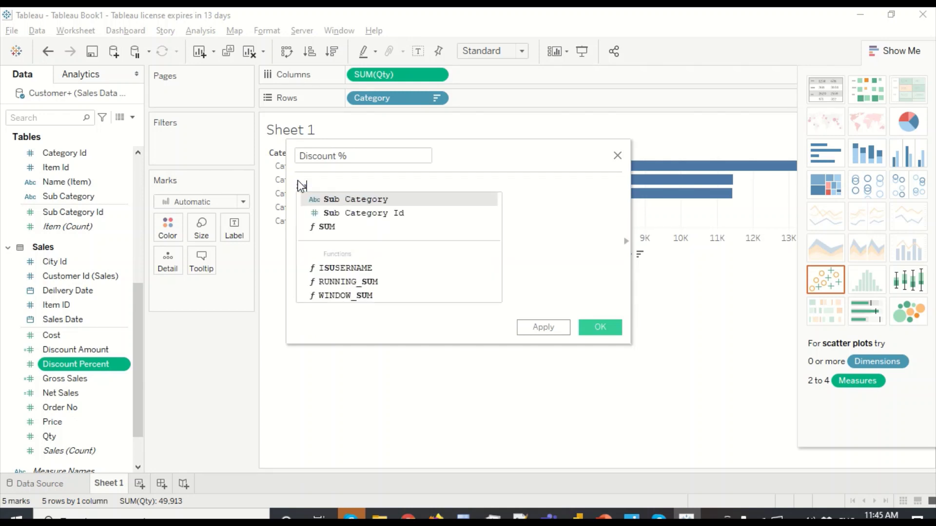
pyautogui.write('[')
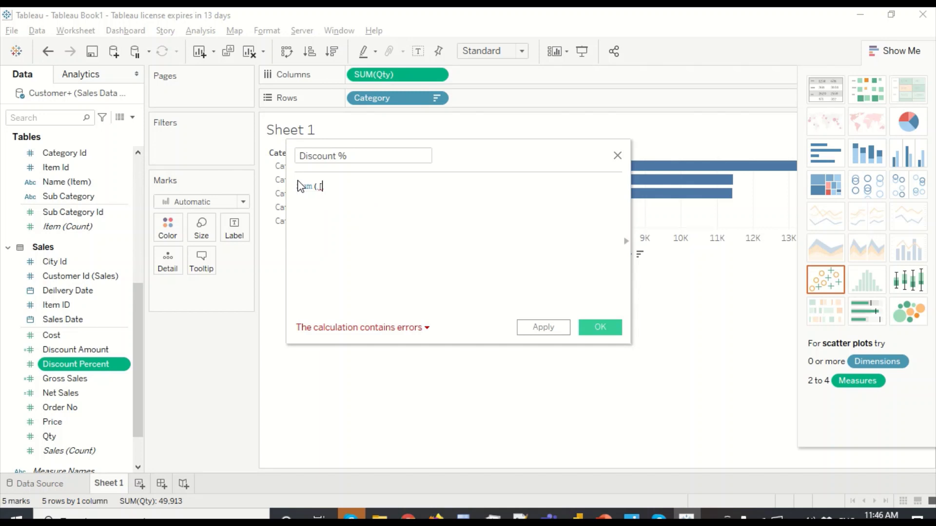
pyautogui.write('Dis')
pyautogui.press('Return')
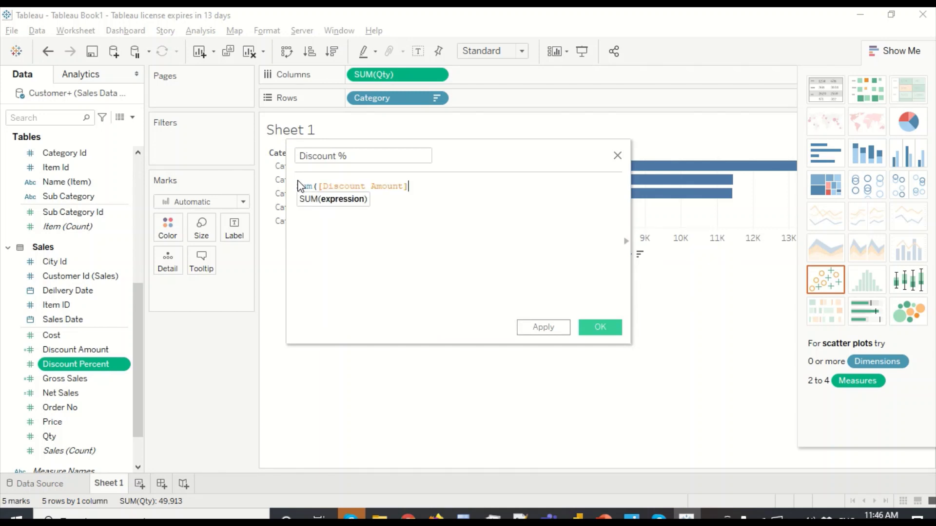
pyautogui.write(')/Sum')
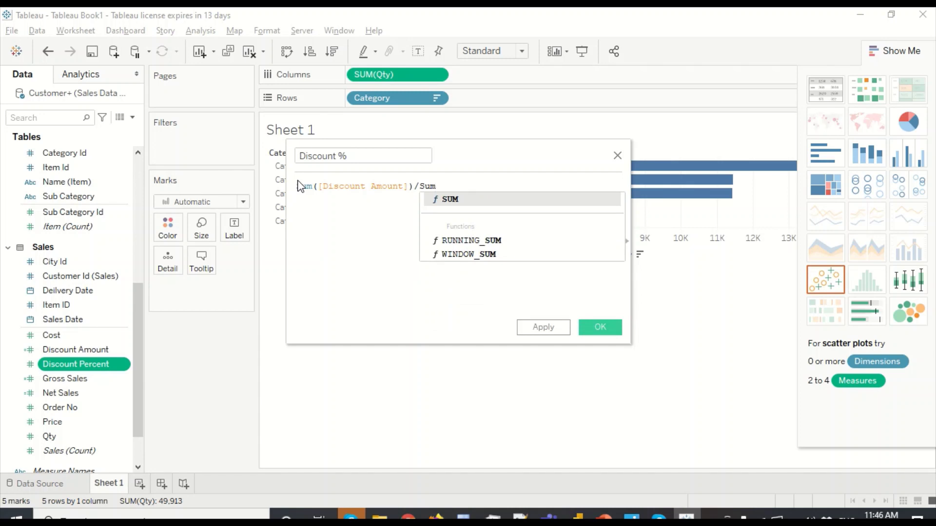
pyautogui.press('Return')
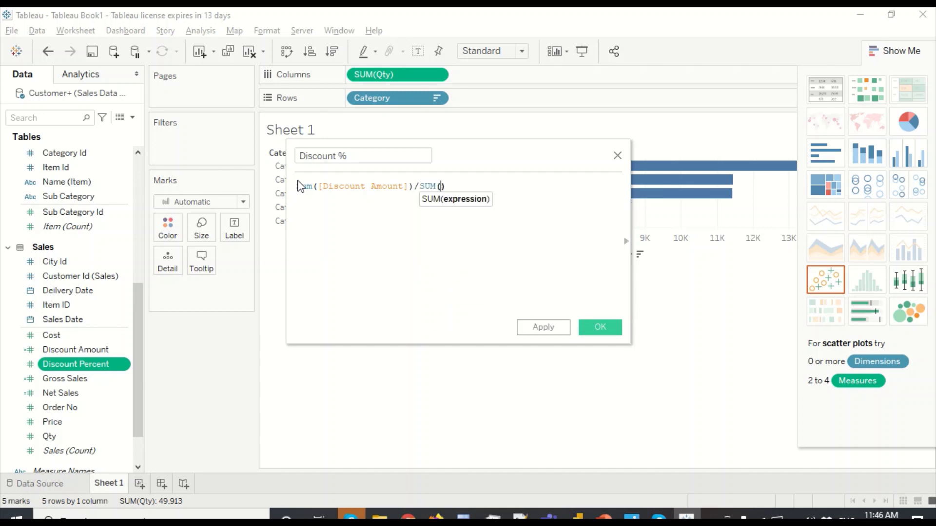
pyautogui.write('[Gr')
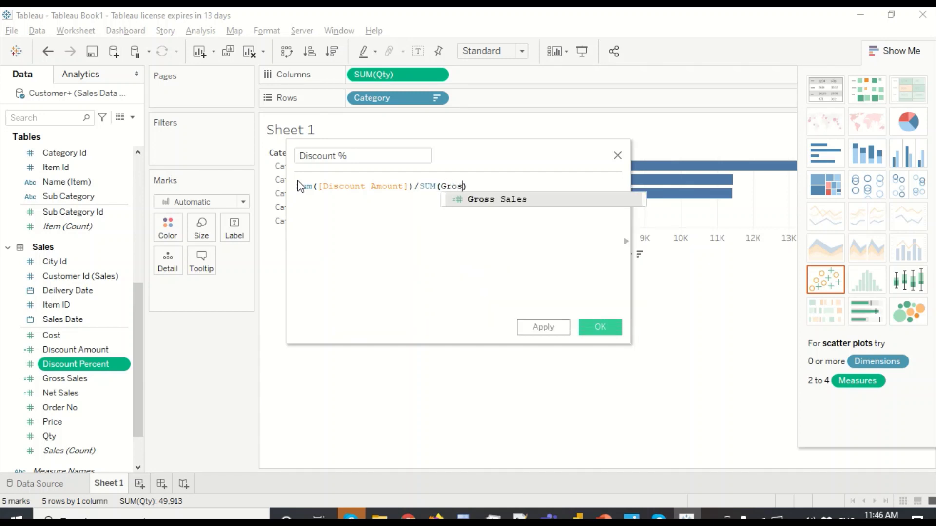
pyautogui.press('Return')
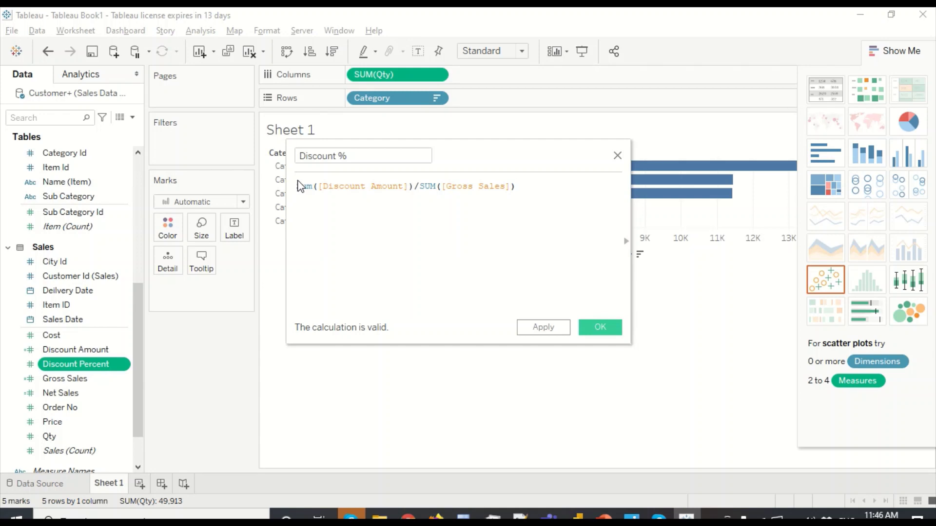
# Wrap the formula in an IF guard testing Sum([Gross Sales]) =0 with result 0.
pyautogui.write('IF(')
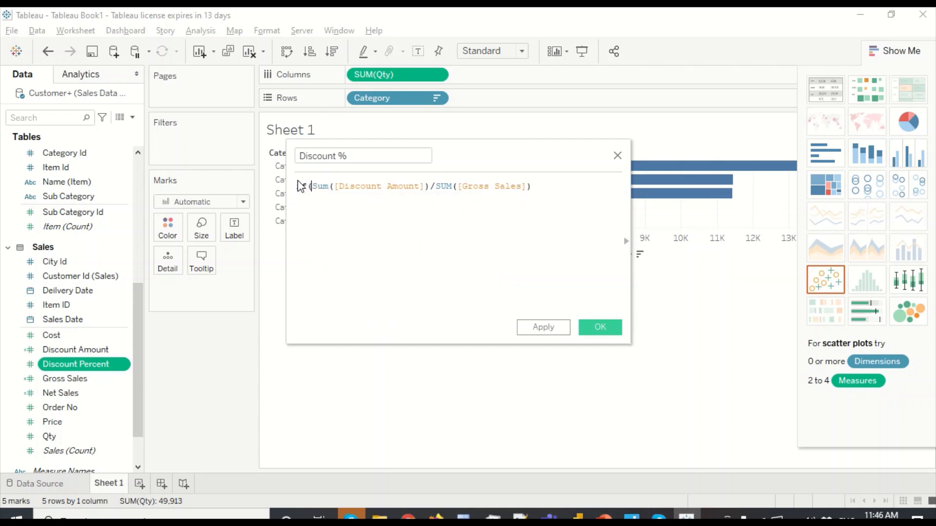
pyautogui.write('Sum(')
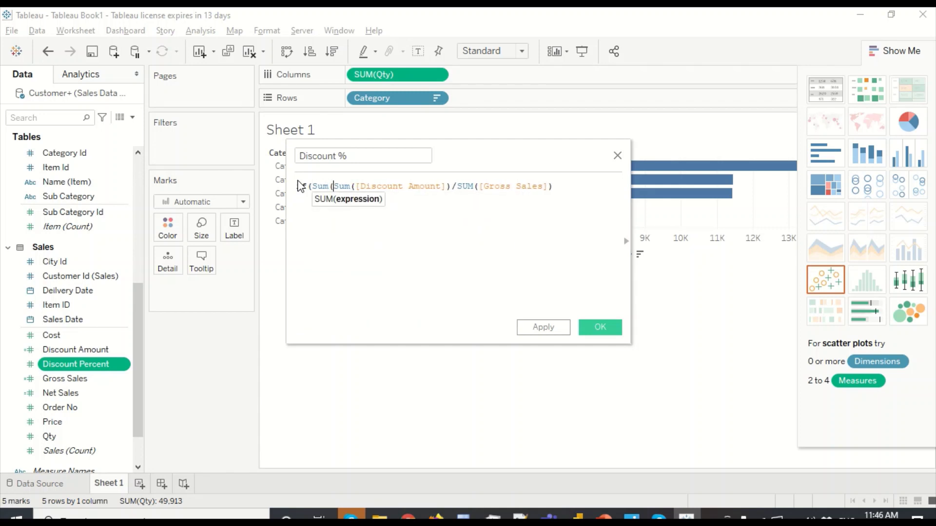
pyautogui.write('[g')
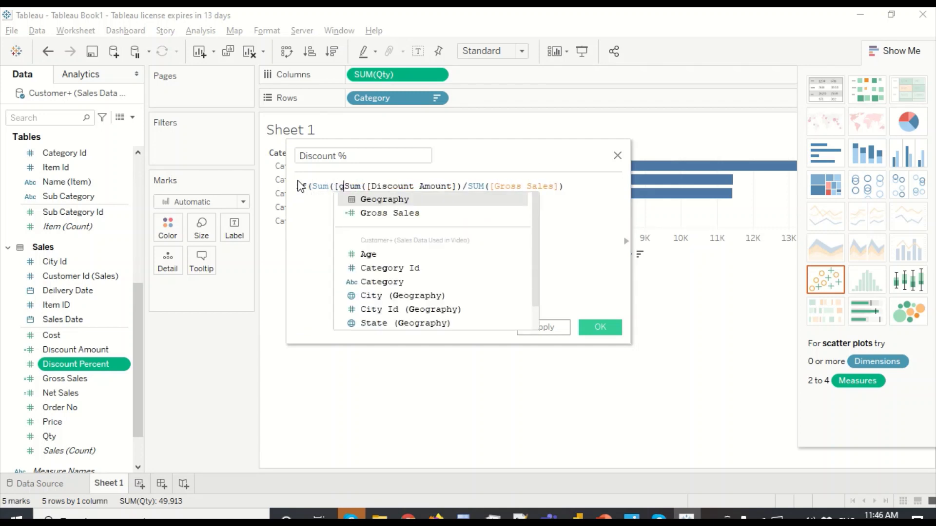
pyautogui.press('Down')
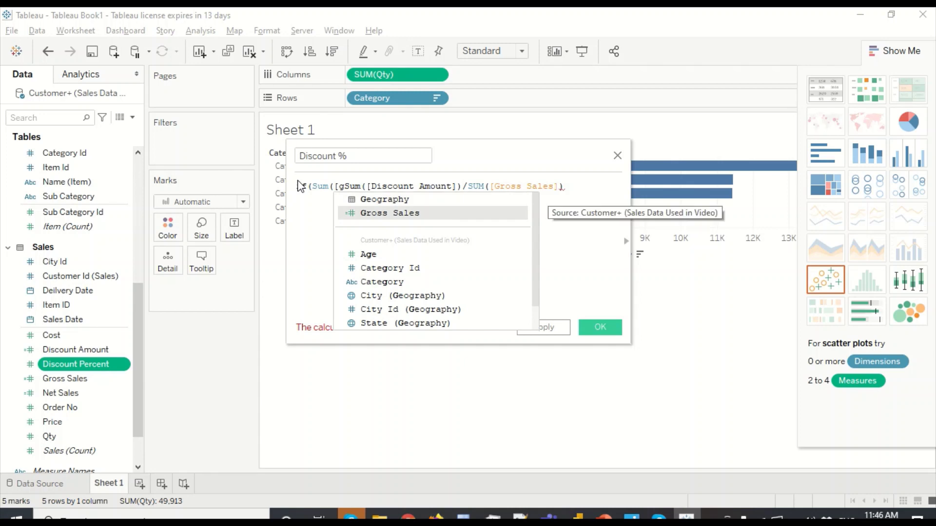
pyautogui.press('Return')
pyautogui.write(') *')
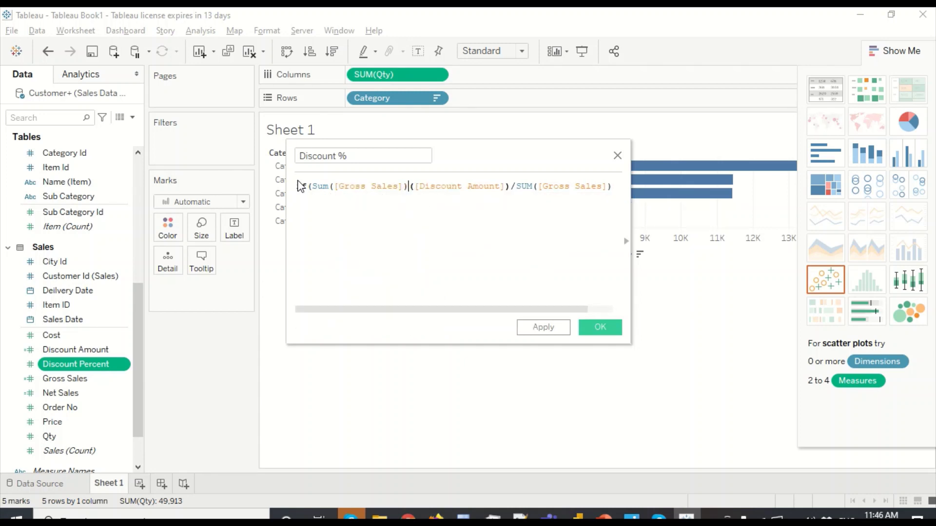
pyautogui.write('0,')
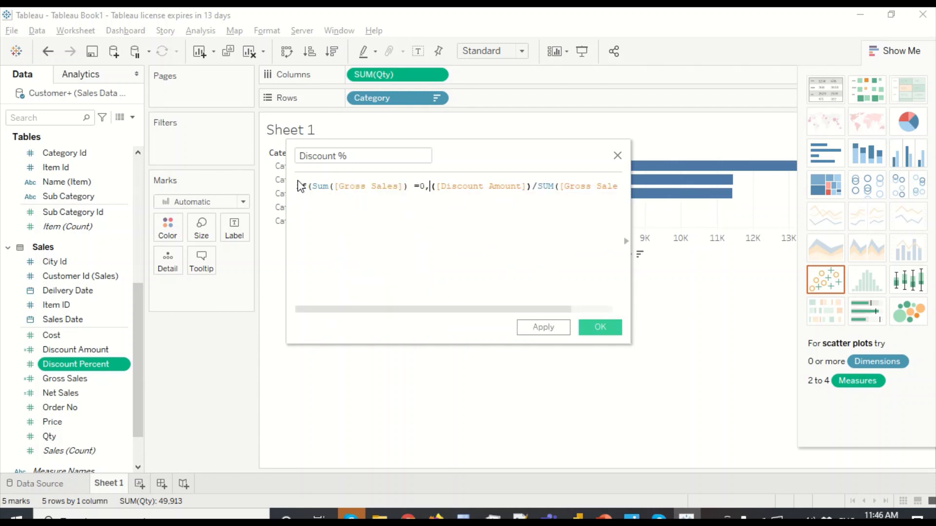
pyautogui.write('0,')
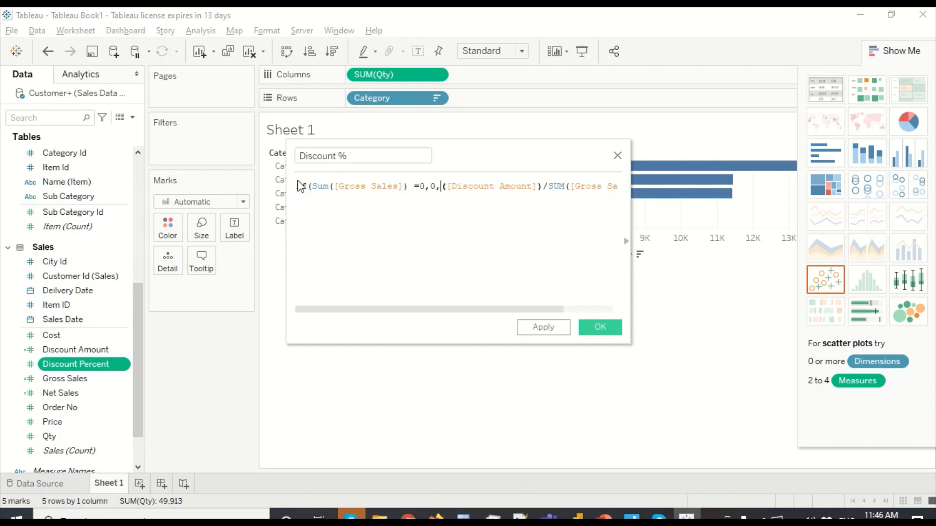
pyautogui.press('End')
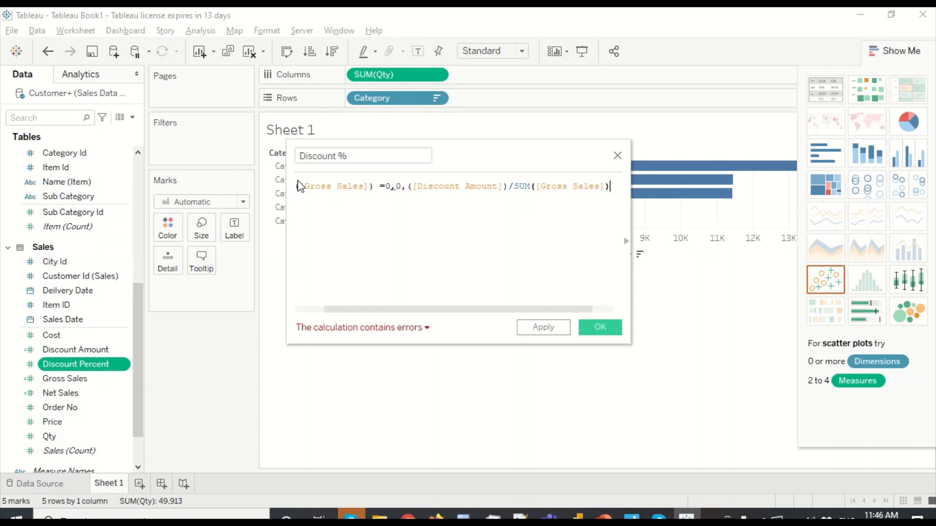
pyautogui.write(')')
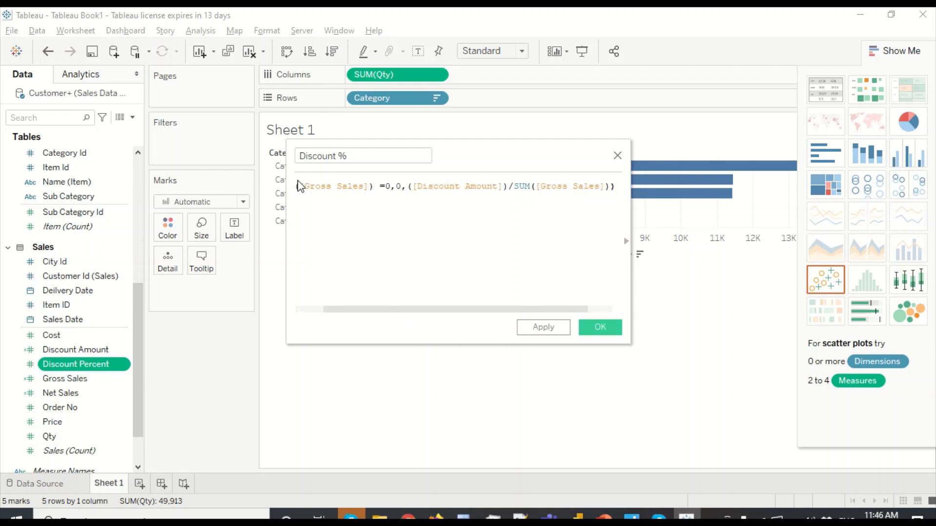
pyautogui.moveTo(385, 311); pyautogui.dragTo(325, 325)
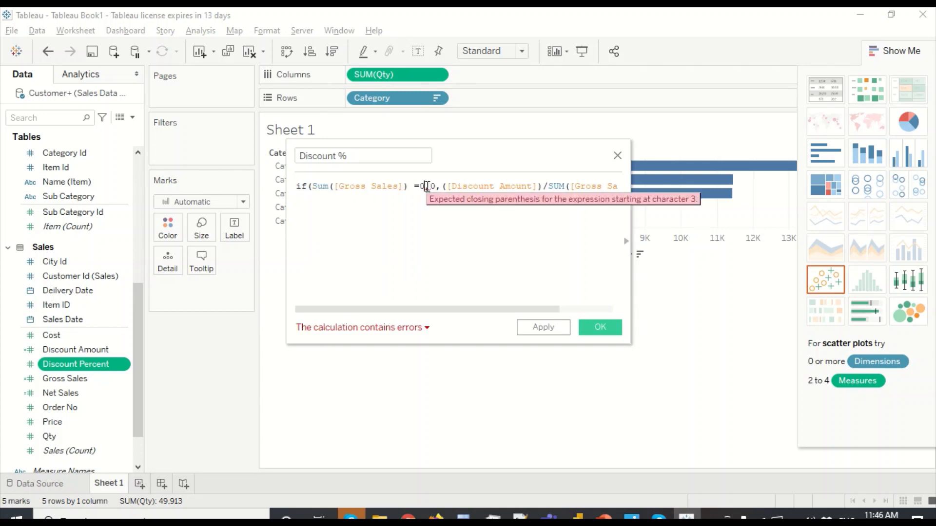
# Replace the commas after =0 and after 0 with then and else.
pyautogui.click(427, 186)
pyautogui.press('BackSpace')
pyautogui.write('t')
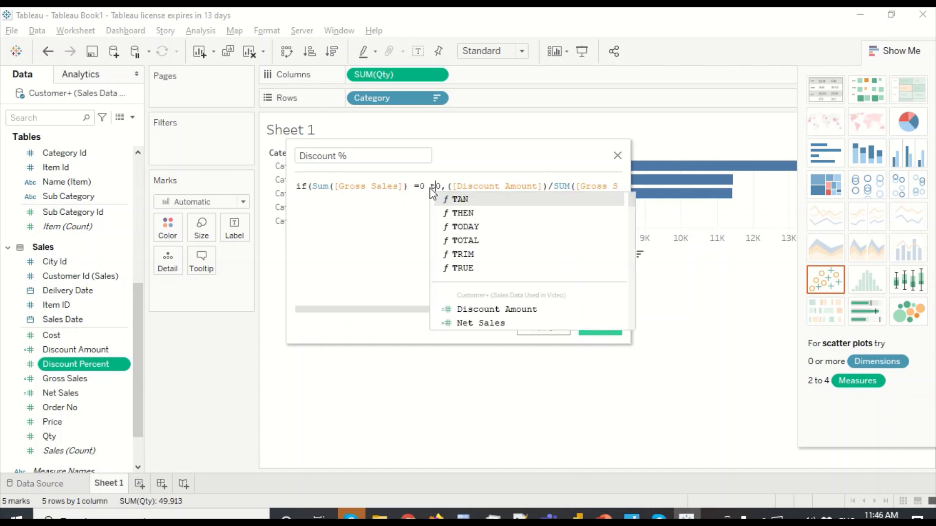
pyautogui.write('hen')
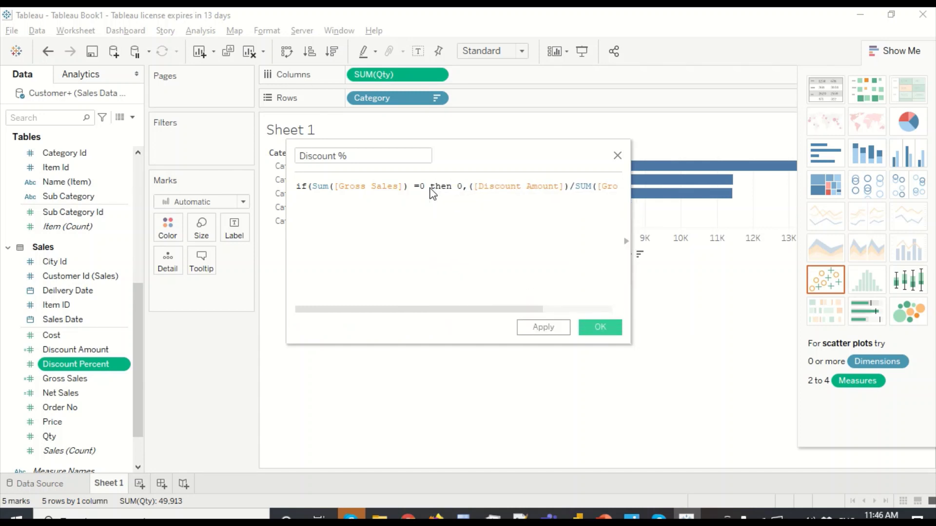
pyautogui.press('Right')
pyautogui.press('Right')
pyautogui.press('BackSpace')
pyautogui.write('else')
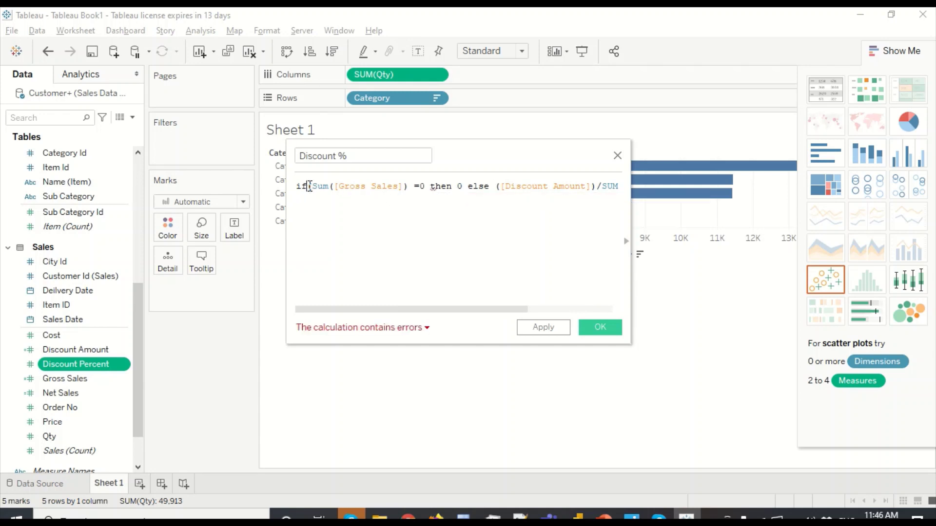
# Add end, remove the extra parentheses, and check the then and else keywords.
pyautogui.moveTo(449, 310); pyautogui.dragTo(543, 310)
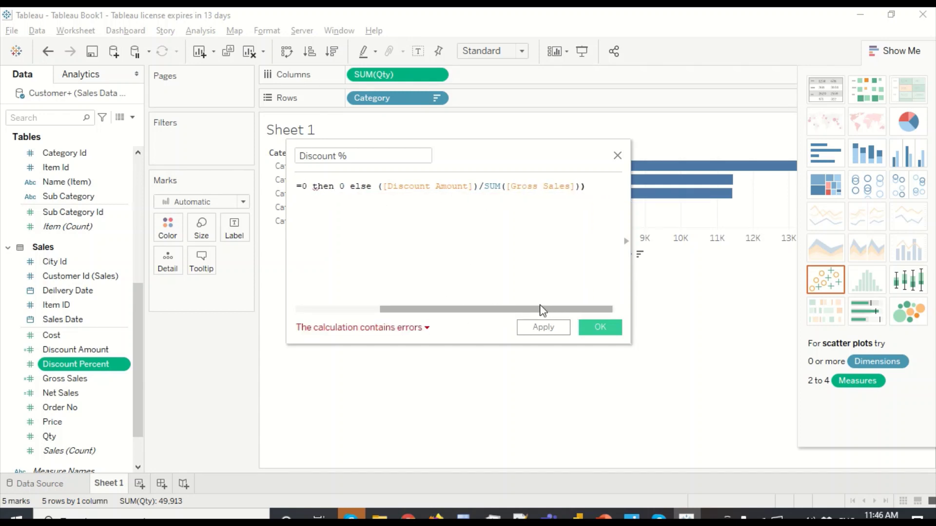
pyautogui.click(579, 186)
pyautogui.write('e')
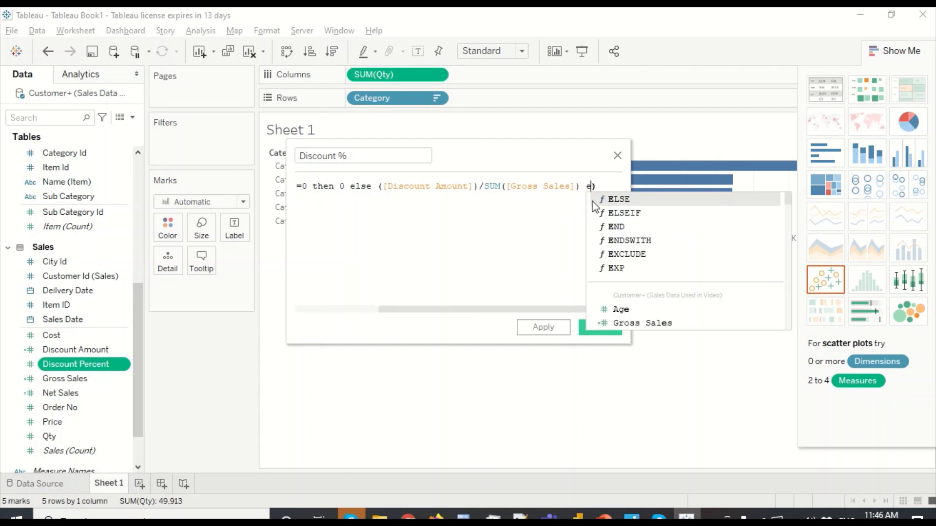
pyautogui.write('nd')
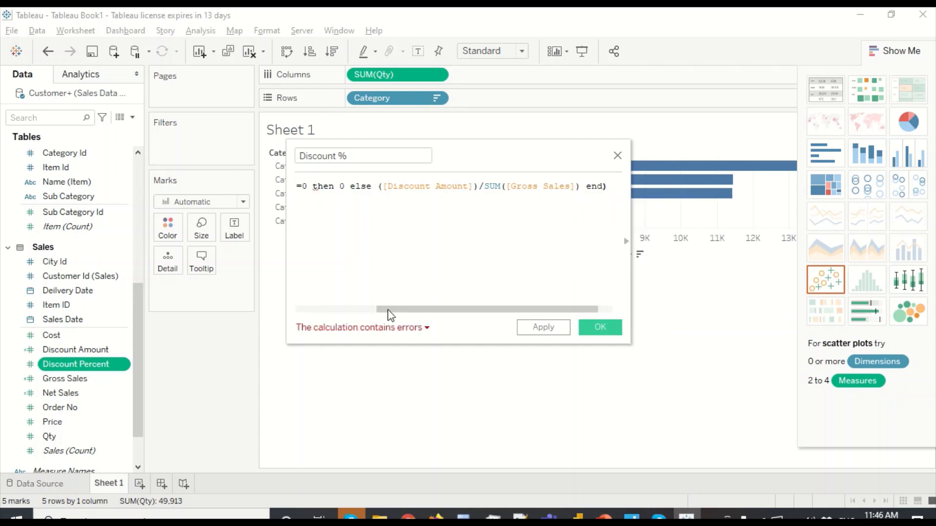
pyautogui.moveTo(389, 311); pyautogui.dragTo(366, 312)
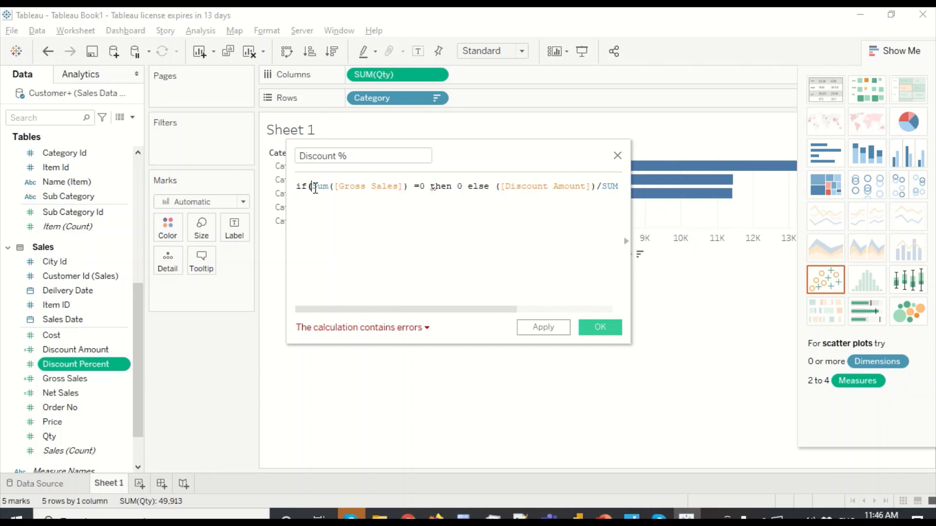
pyautogui.click(315, 189)
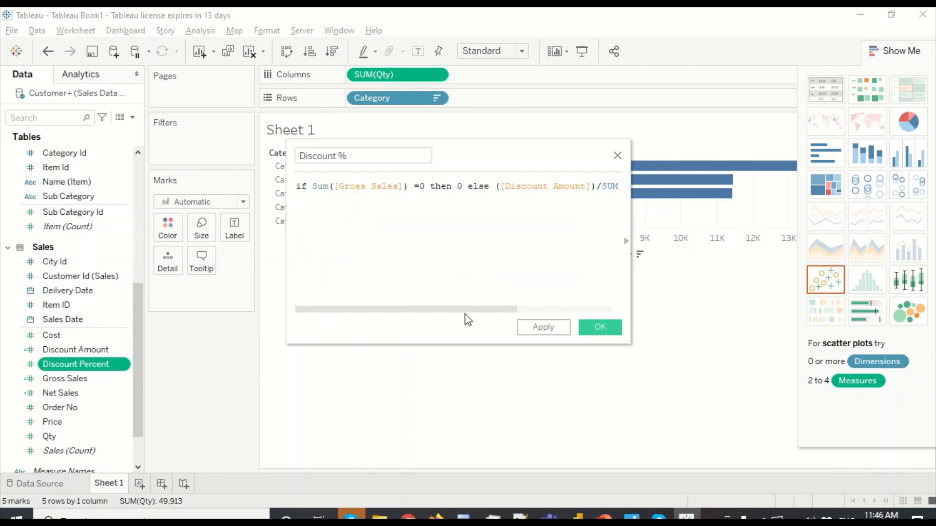
pyautogui.moveTo(468, 312); pyautogui.dragTo(585, 310)
pyautogui.click(597, 186)
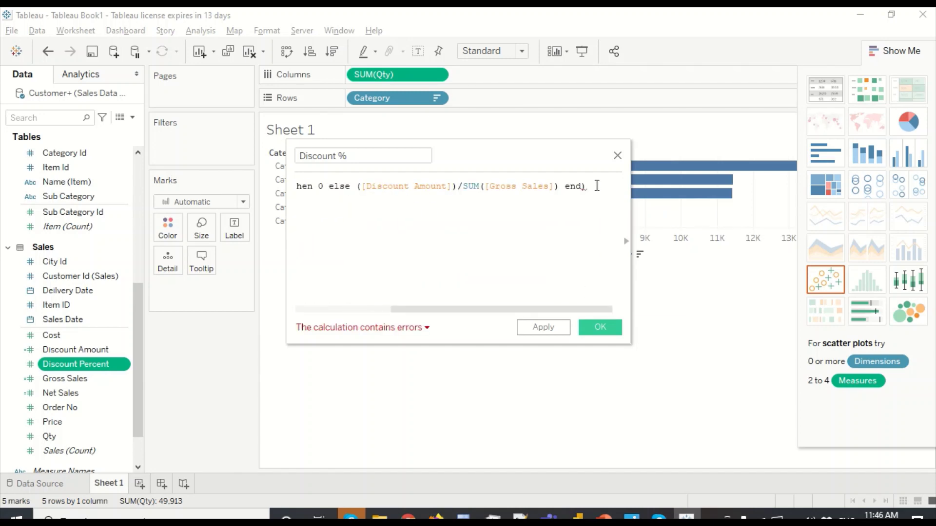
pyautogui.press('BackSpace')
pyautogui.click(379, 310)
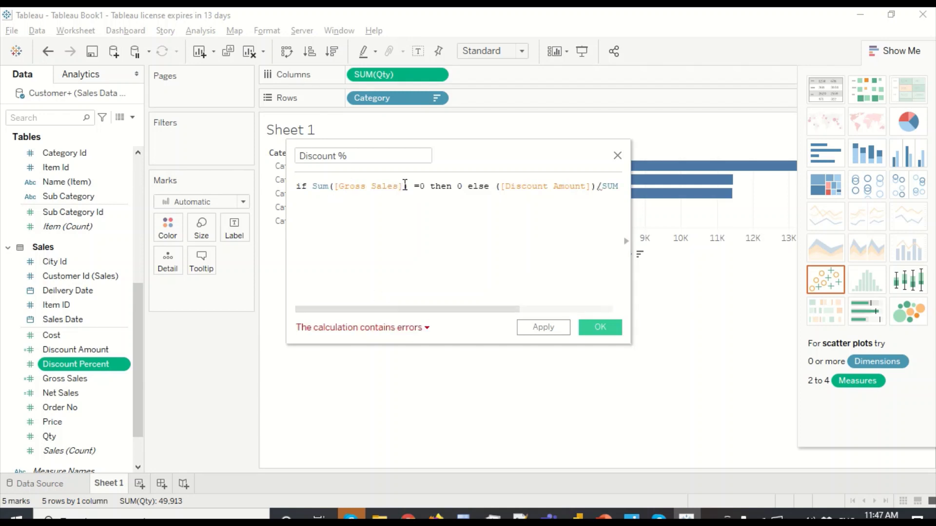
pyautogui.doubleClick(438, 186)
pyautogui.doubleClick(479, 186)
# Insert sum before ([Discount Amount]) so the else branch divides sum of Discount Amount by SUM([Gross Sales]).
pyautogui.click(497, 187)
pyautogui.write('sum')
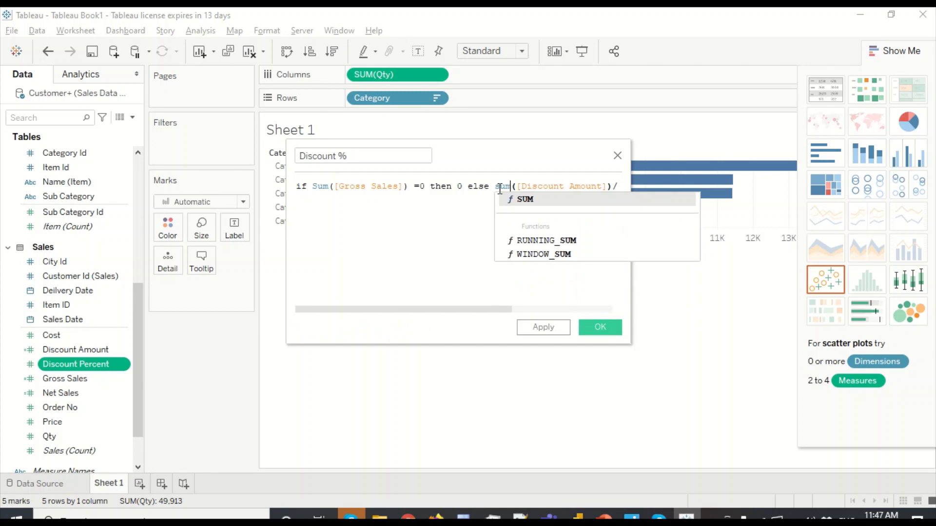
pyautogui.click(486, 288)
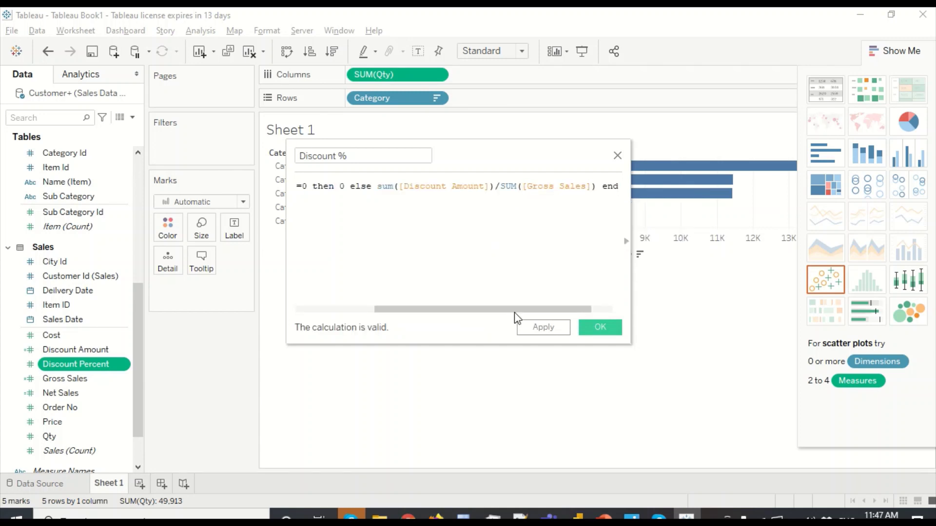
pyautogui.moveTo(513, 312); pyautogui.dragTo(395, 316)
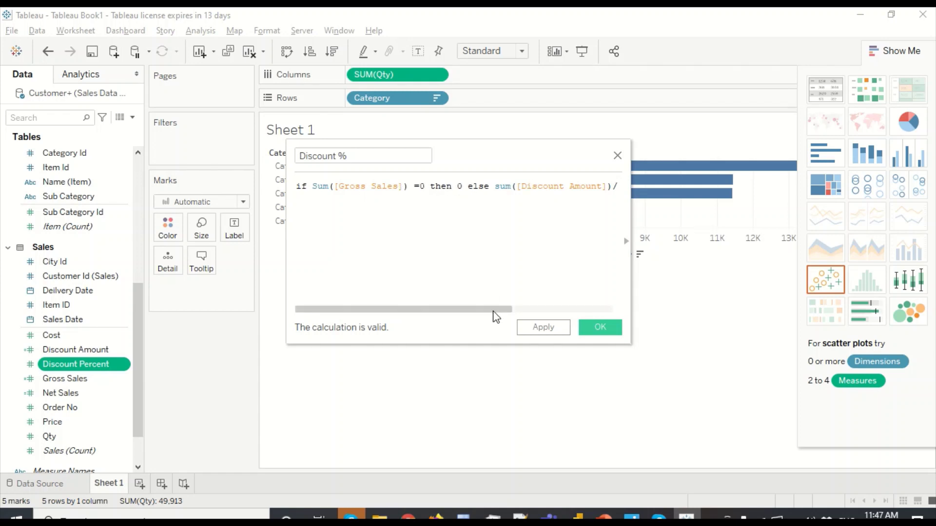
pyautogui.moveTo(495, 313); pyautogui.dragTo(585, 310)
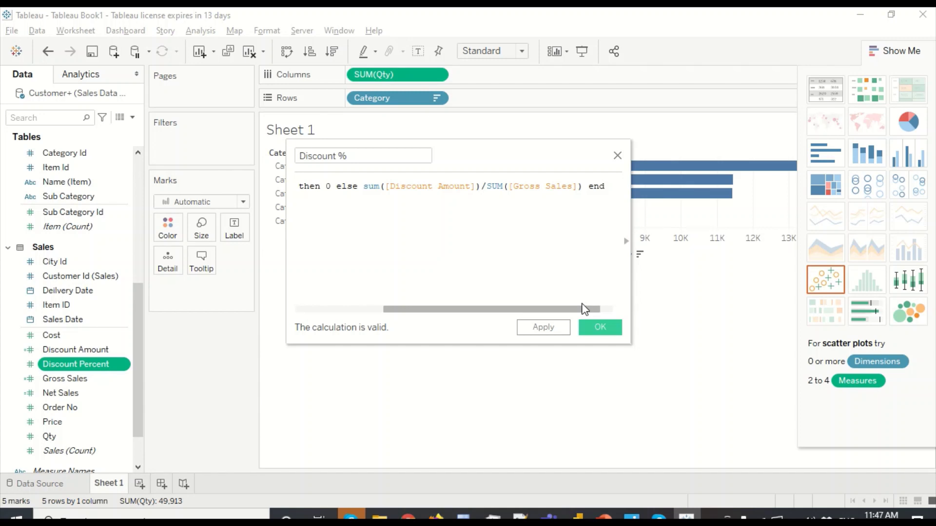
pyautogui.moveTo(585, 310); pyautogui.dragTo(599, 308)
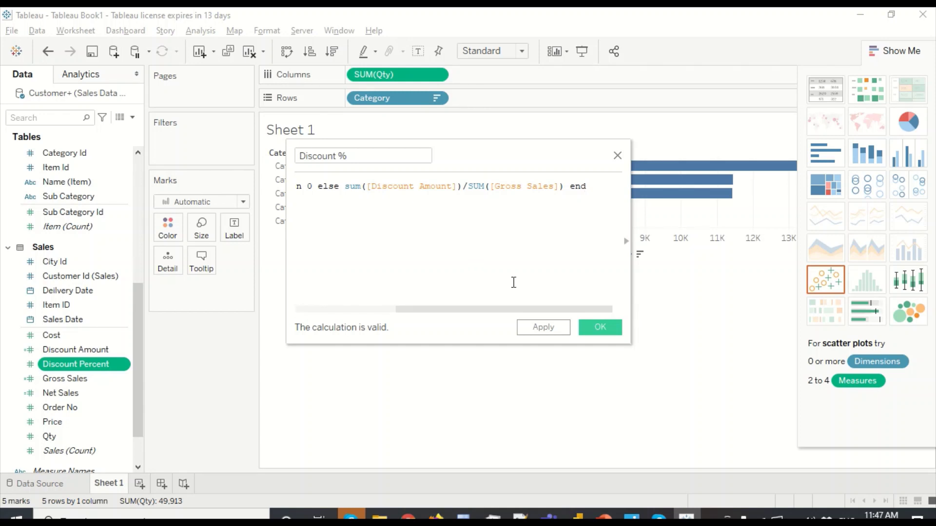
# Apply the Discount % calculation and locate it among the Data pane's measures.
pyautogui.click(595, 335)
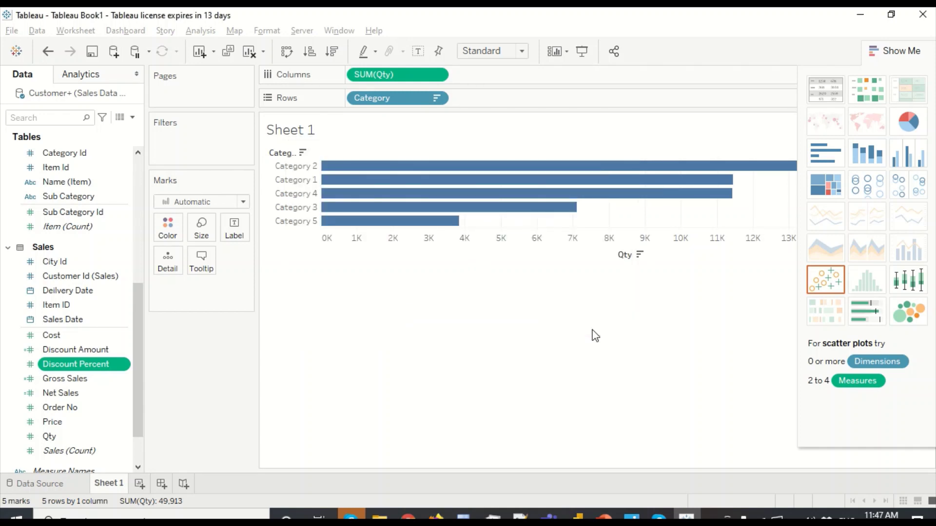
pyautogui.scroll(-3, 139, 429)
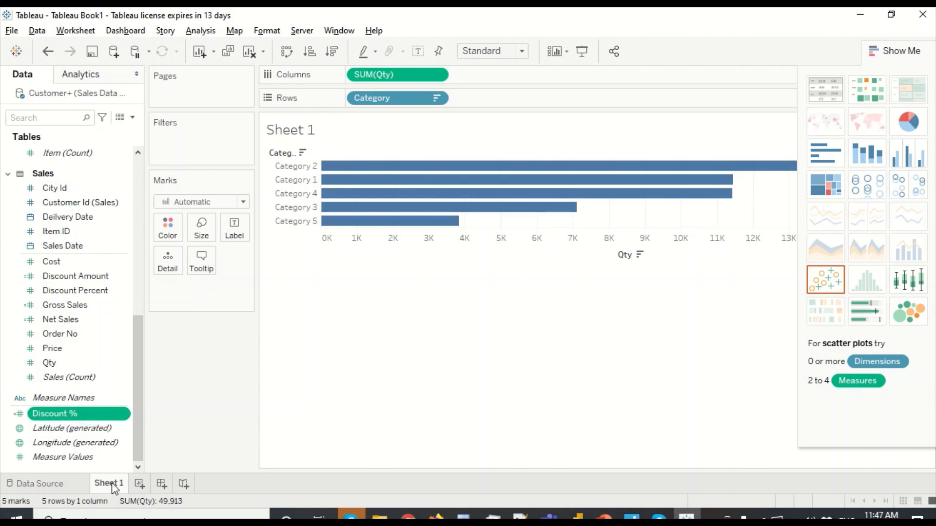
# On a new Sheet 2, place Brand on Rows and Discount % on Columns.
pyautogui.click(140, 484)
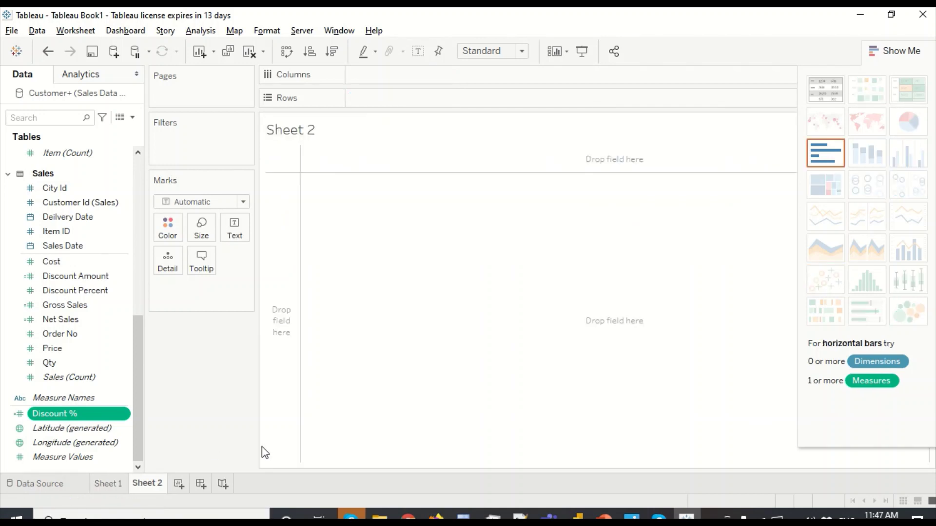
pyautogui.scroll(3, 128, 258)
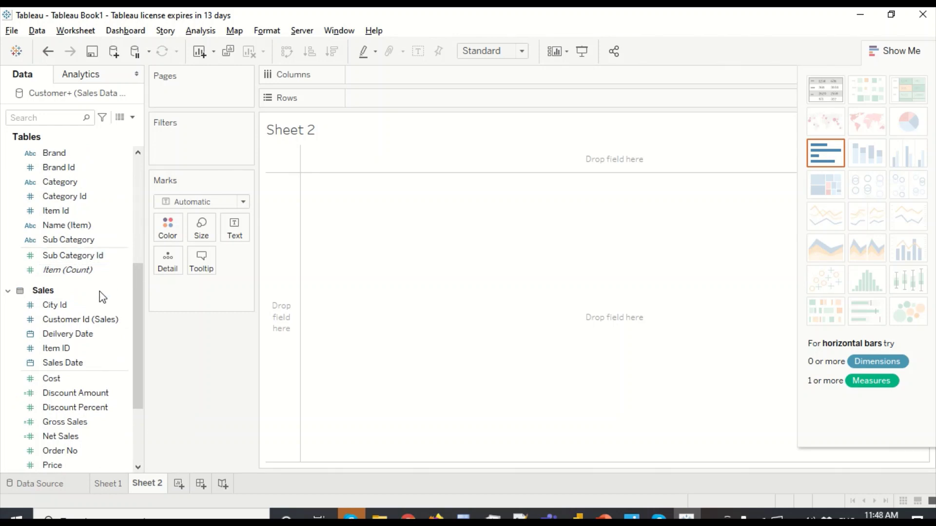
pyautogui.scroll(5, 101, 293)
pyautogui.moveTo(61, 254); pyautogui.dragTo(360, 212)
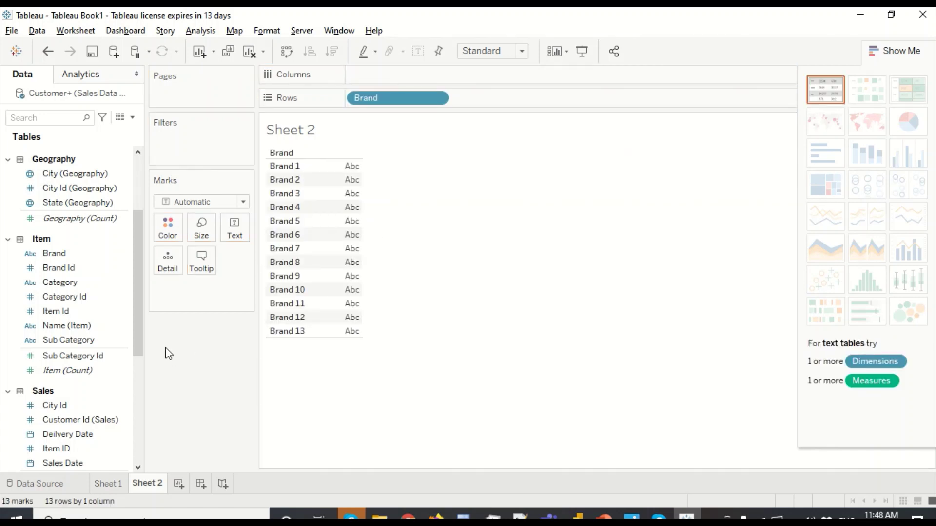
pyautogui.scroll(-5, 109, 384)
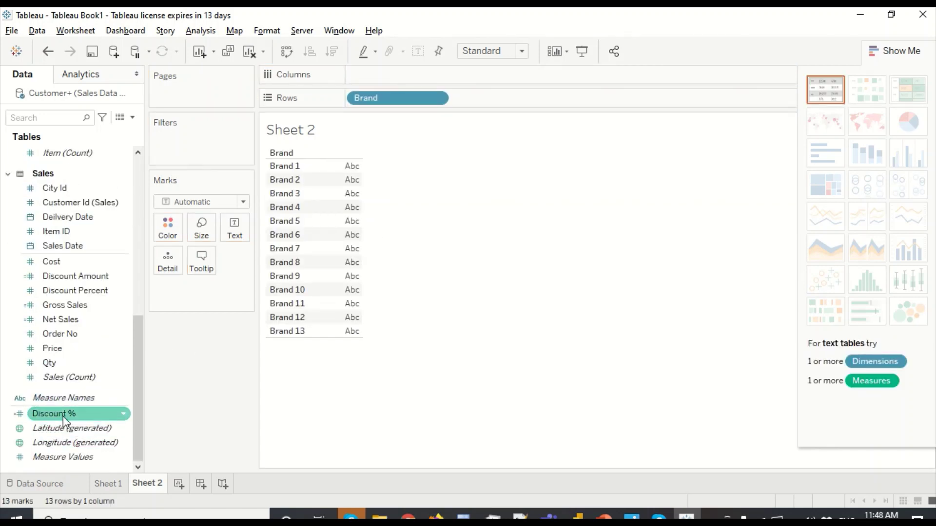
pyautogui.moveTo(63, 417)
pyautogui.mouseDown()
pyautogui.moveTo(310, 331)
pyautogui.moveTo(431, 111)
pyautogui.moveTo(463, 77)
pyautogui.moveTo(489, 100)
pyautogui.moveTo(427, 77)
pyautogui.mouseUp()
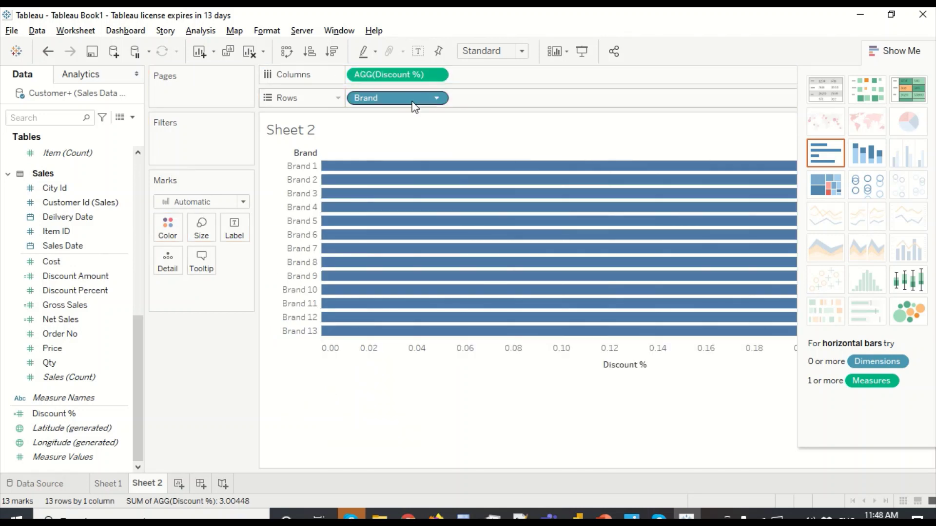
# Convert the Brand bar chart to a text table of Discount % values via Show Me.
pyautogui.click(823, 101)
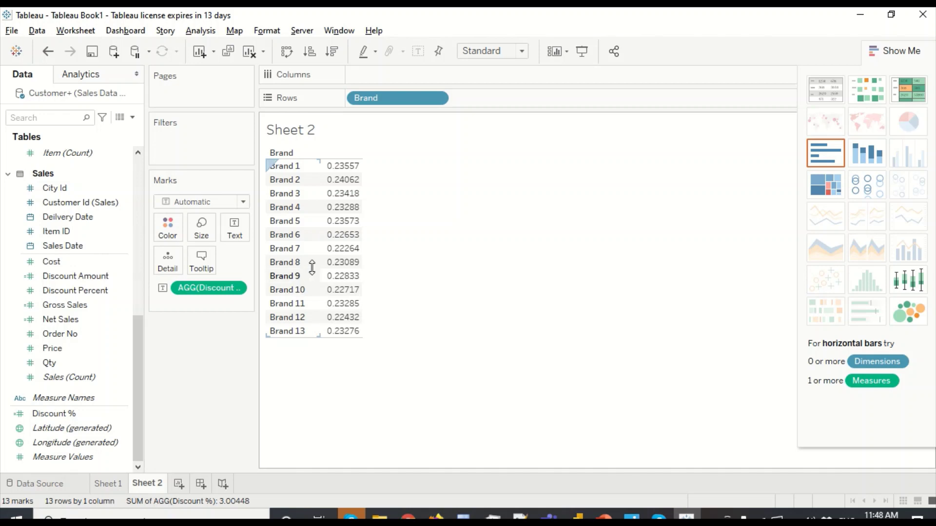
pyautogui.moveTo(326, 252)
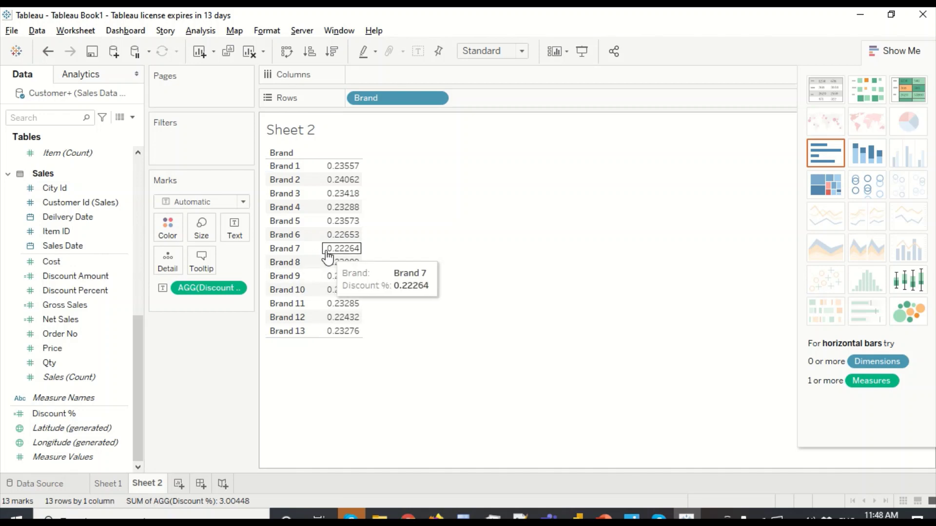